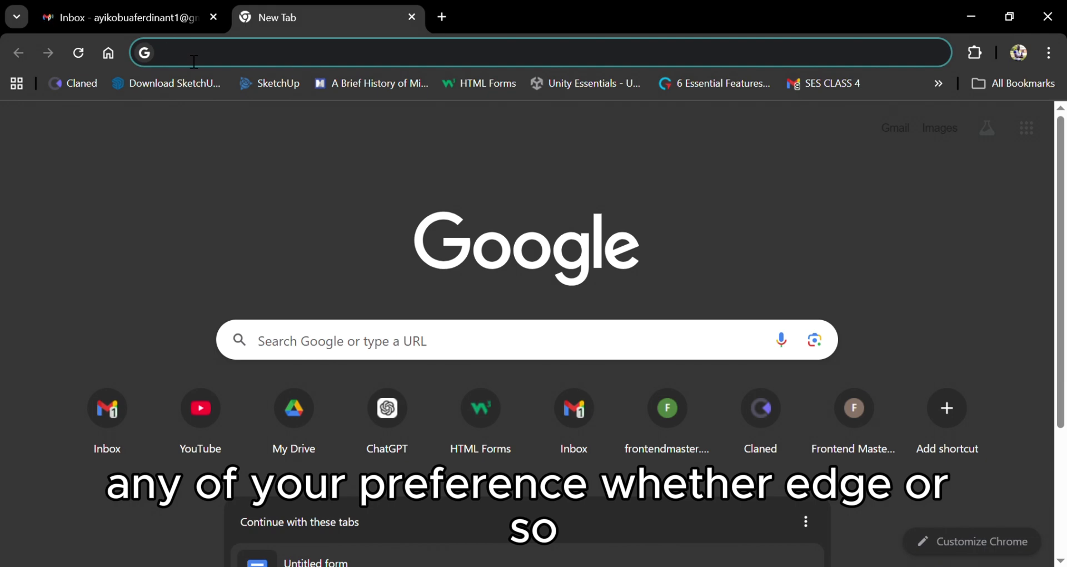
{"action": "left_click", "coordinate": [194, 62]}
{"action": "type", "text": "dow"}
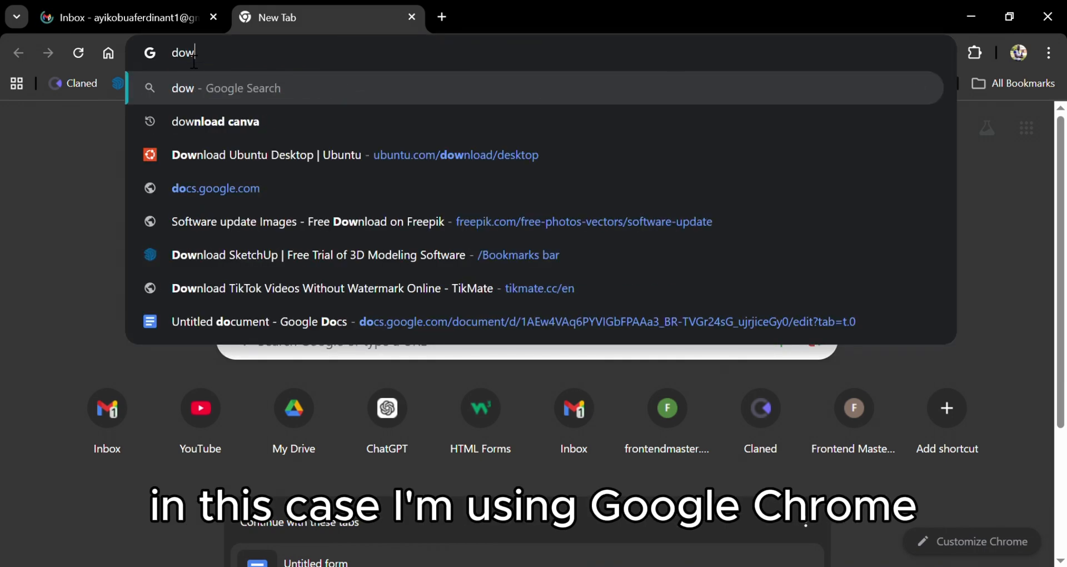
{"action": "type", "text": "nload wind"}
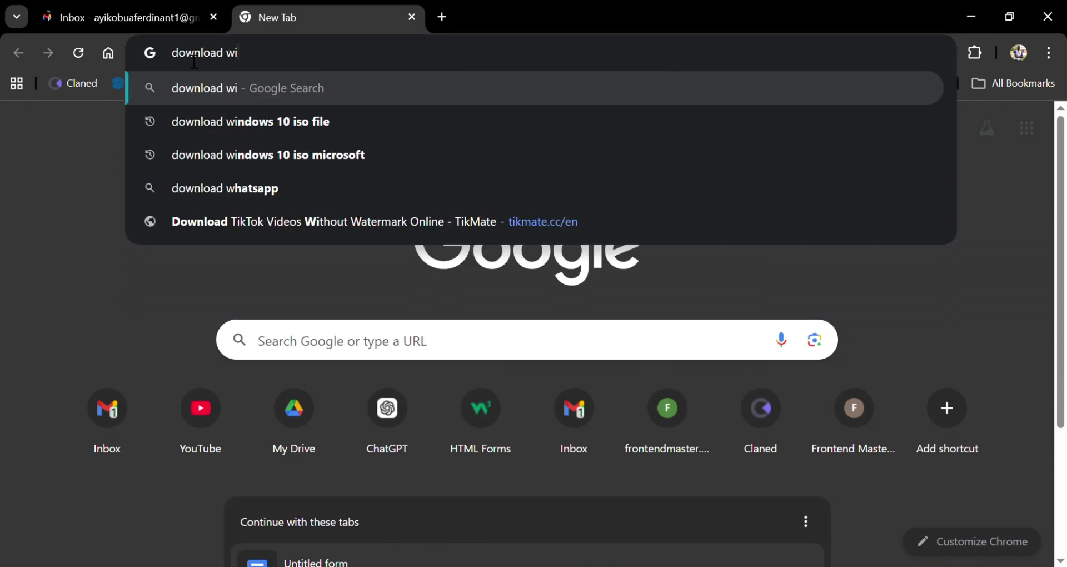
{"action": "type", "text": "ows"}
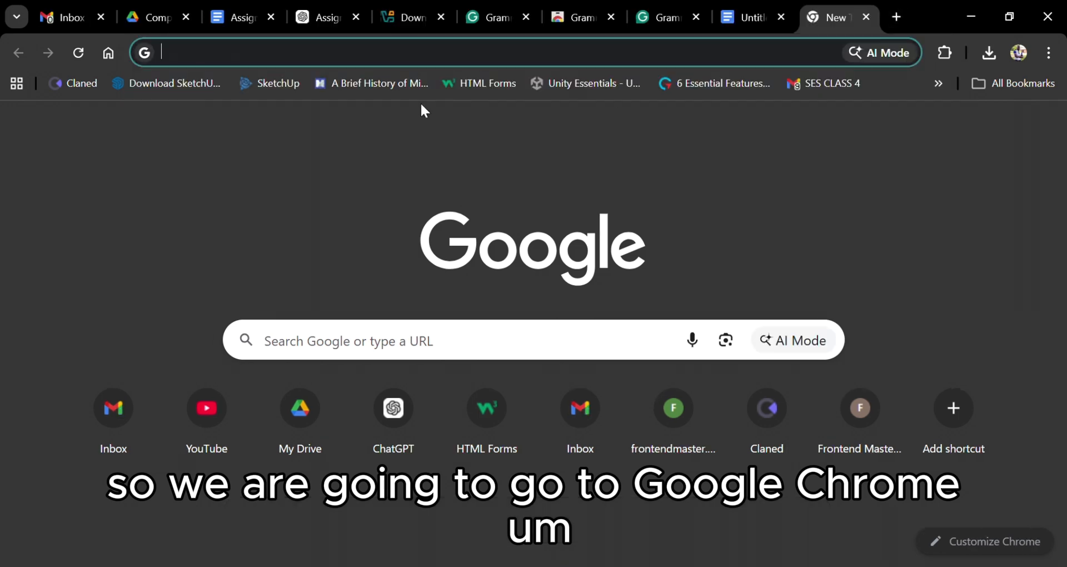
Search the web for "download oracal vitrtual box".
{"action": "left_click", "coordinate": [355, 61]}
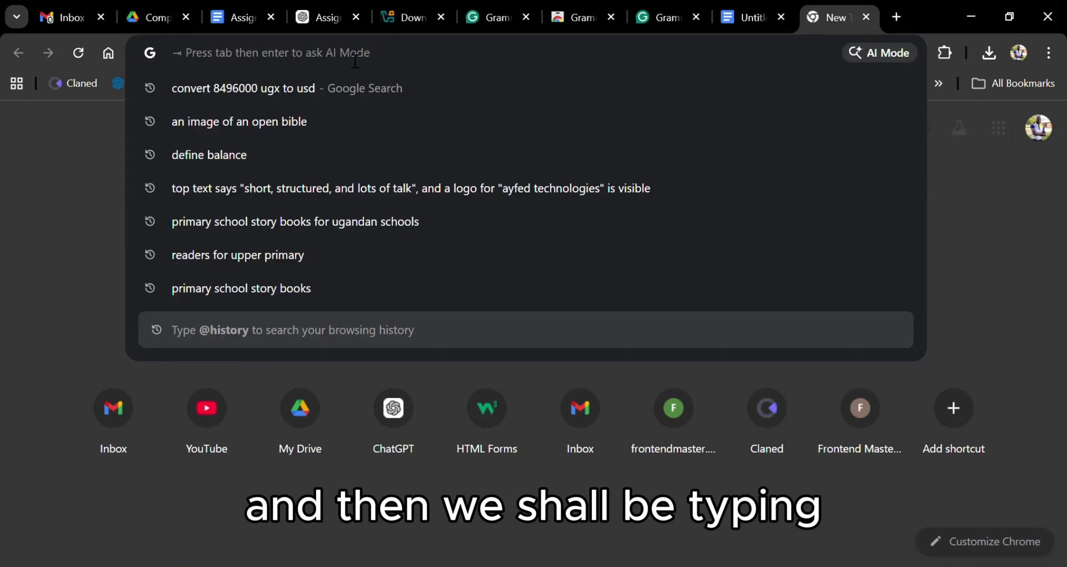
{"action": "type", "text": "down"}
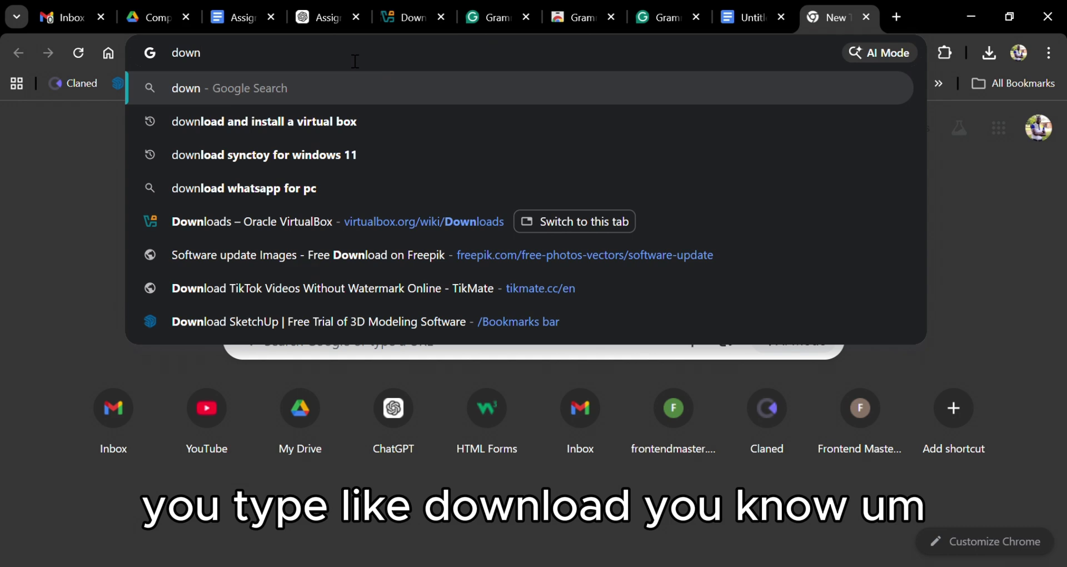
{"action": "type", "text": "load"}
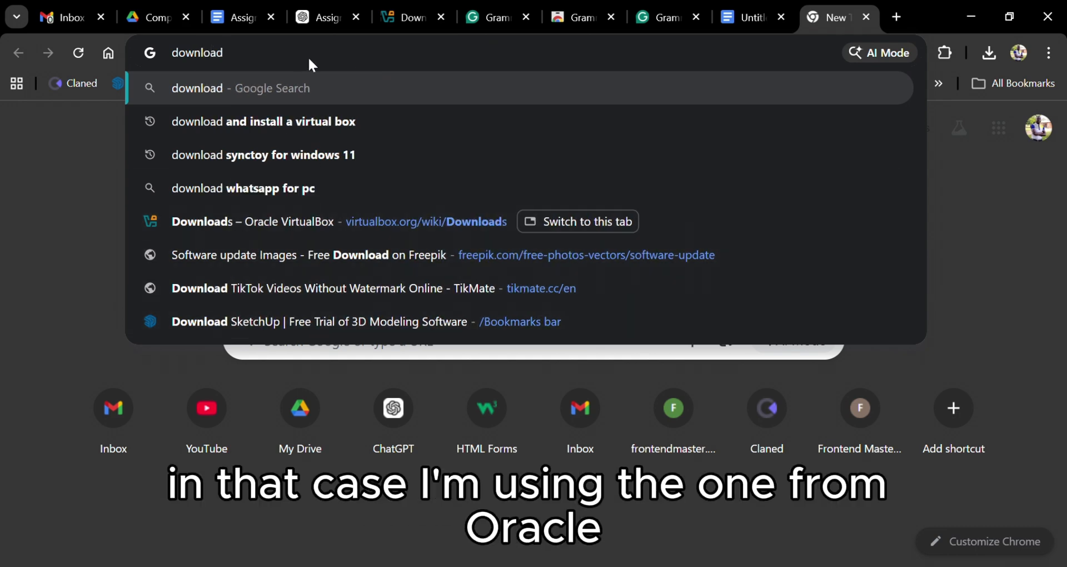
{"action": "type", "text": " orca"}
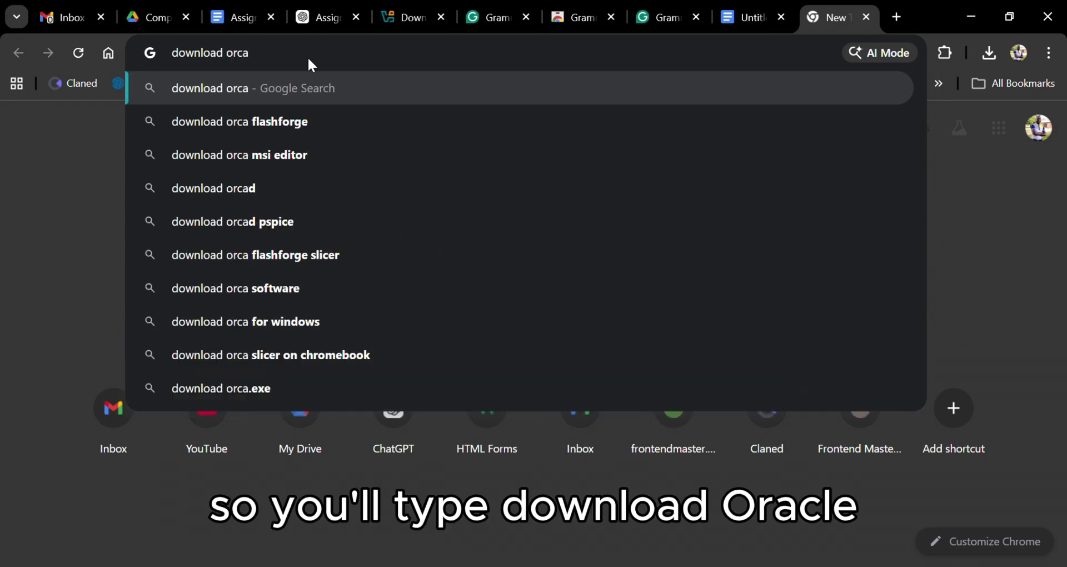
{"action": "key", "text": "BackSpace"}
{"action": "key", "text": "BackSpace"}
{"action": "type", "text": "ac"}
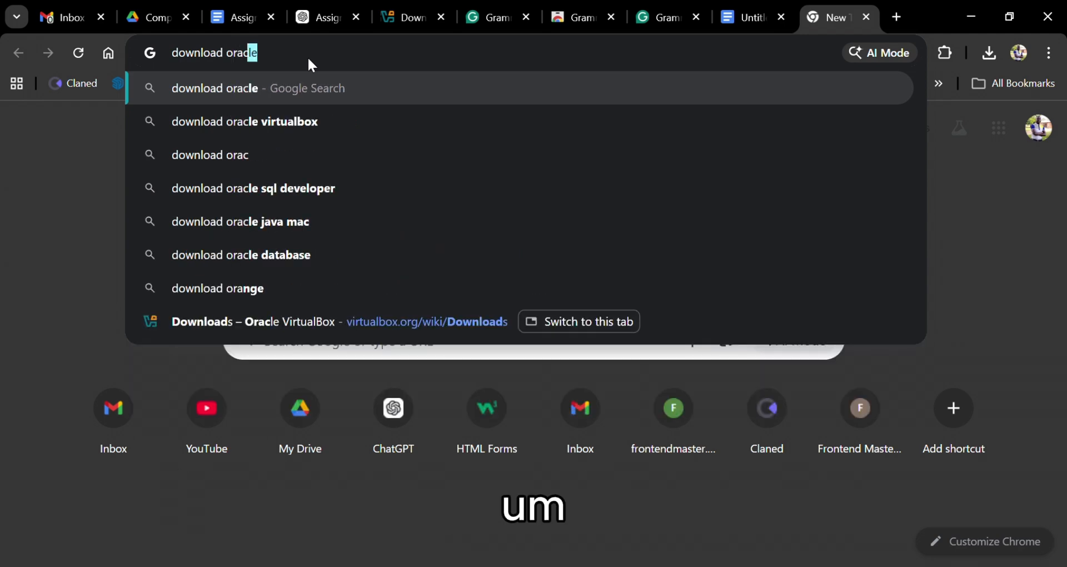
{"action": "type", "text": "al vit"}
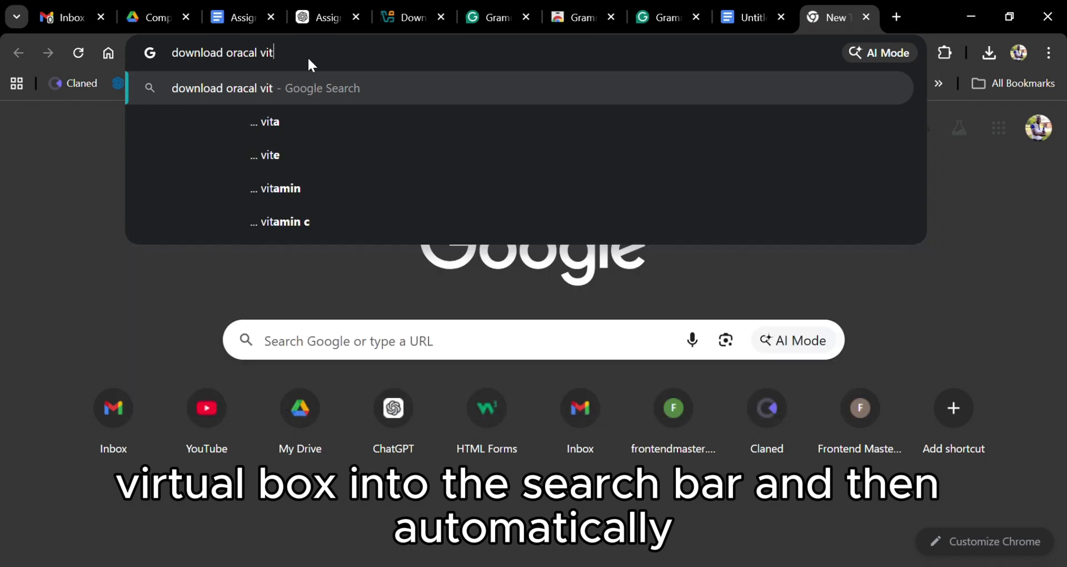
{"action": "type", "text": "="}
{"action": "key", "text": "BackSpace"}
{"action": "type", "text": "r"}
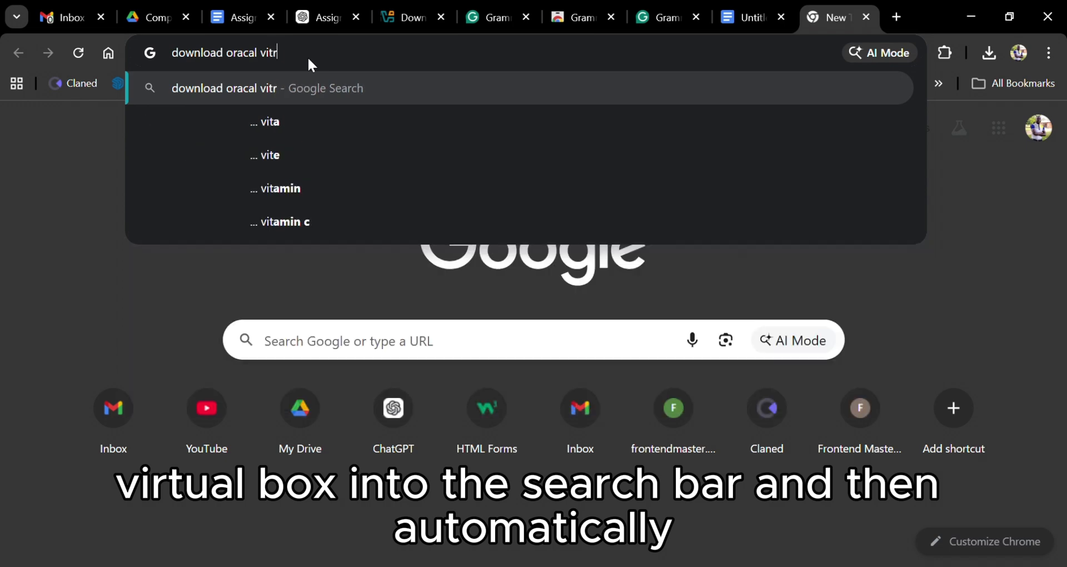
{"action": "type", "text": "tual box"}
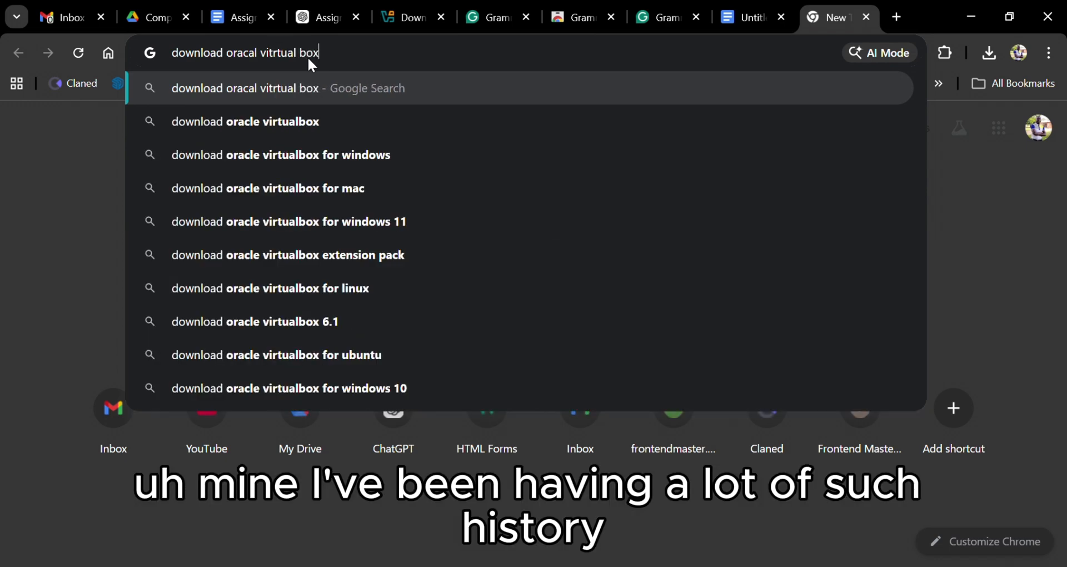
{"action": "key", "text": "Return"}
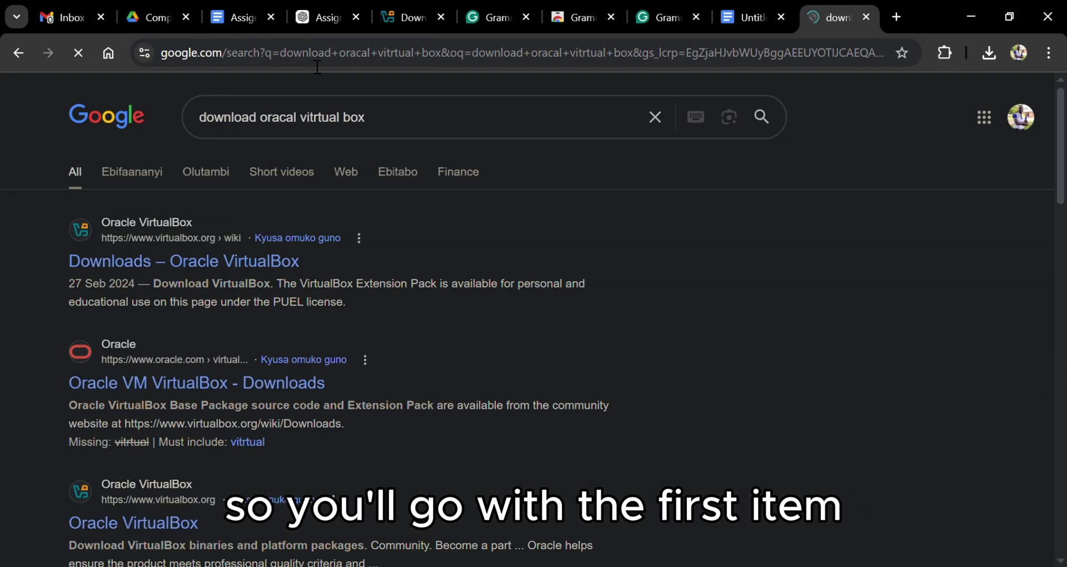
Open the Oracle VirtualBox Downloads page and download the Windows hosts platform package.
{"action": "left_click", "coordinate": [221, 260]}
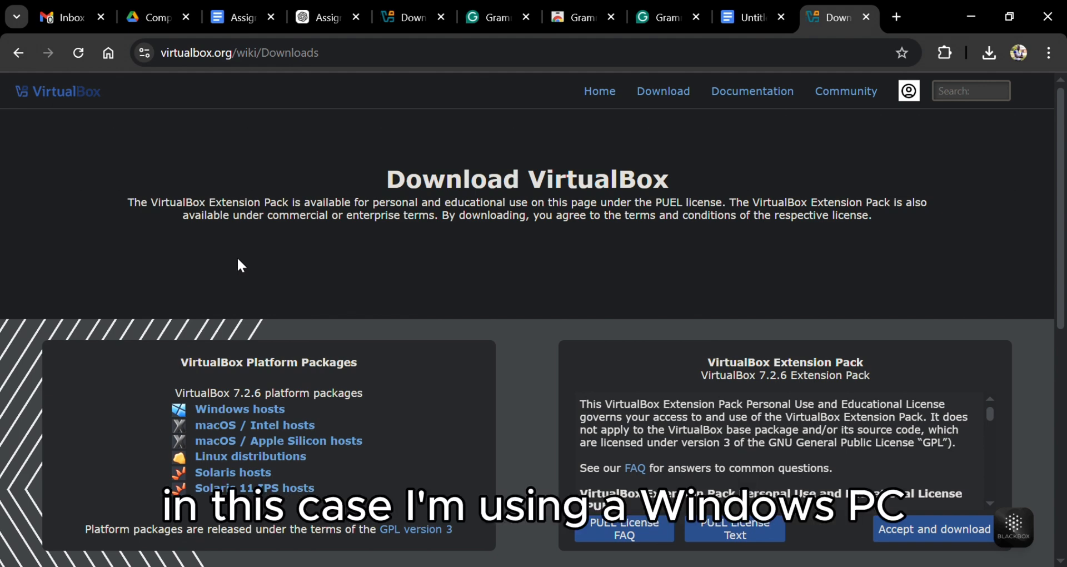
{"action": "left_click", "coordinate": [241, 414]}
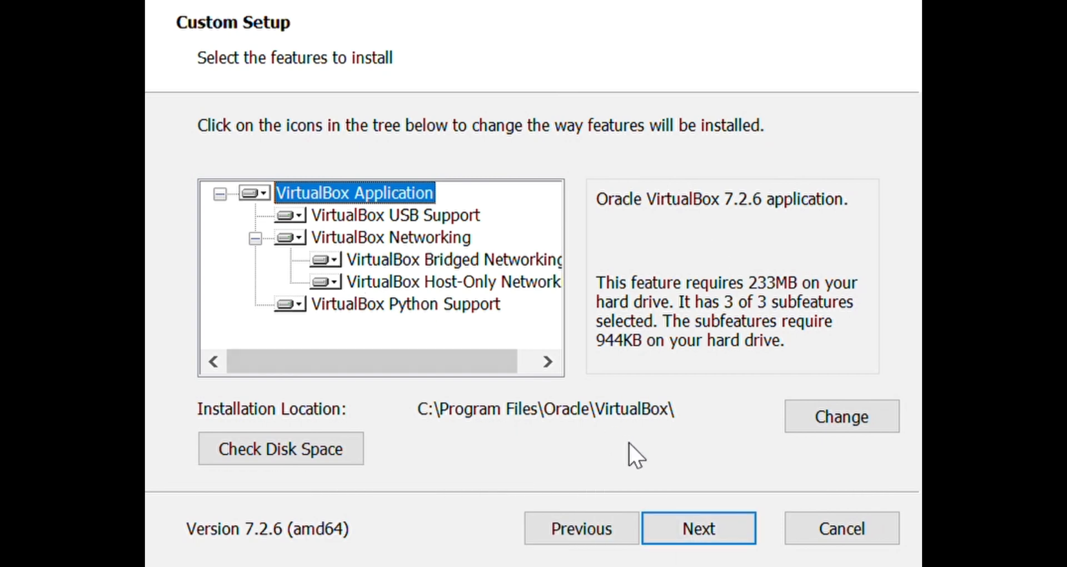
Keep the default features and location in the VirtualBox Custom Setup, and look through the End-User License Agreement.
{"action": "left_click", "coordinate": [699, 529]}
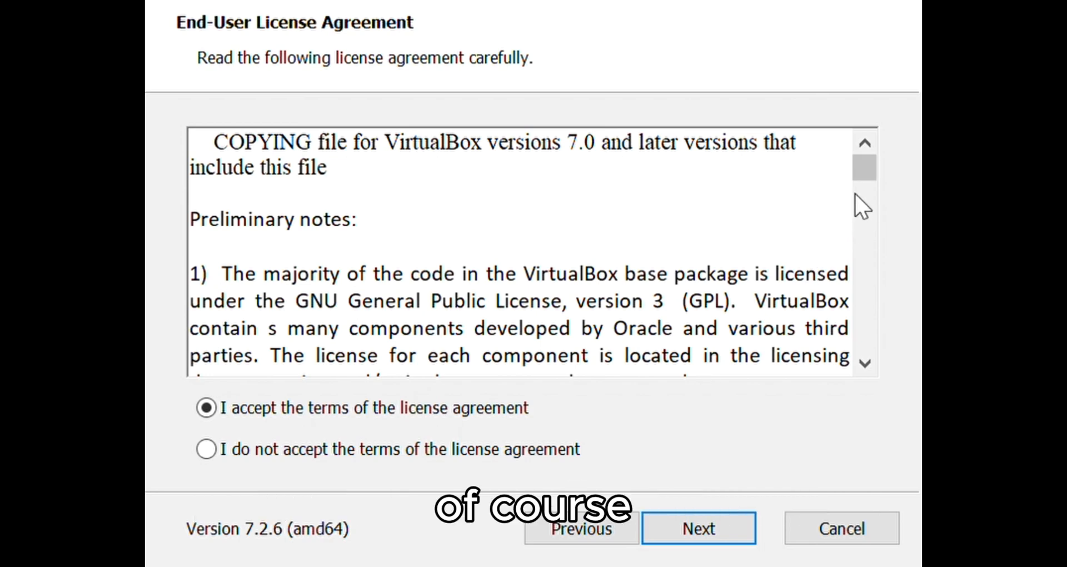
{"action": "left_click_drag", "start_coordinate": [866, 183], "coordinate": [870, 239]}
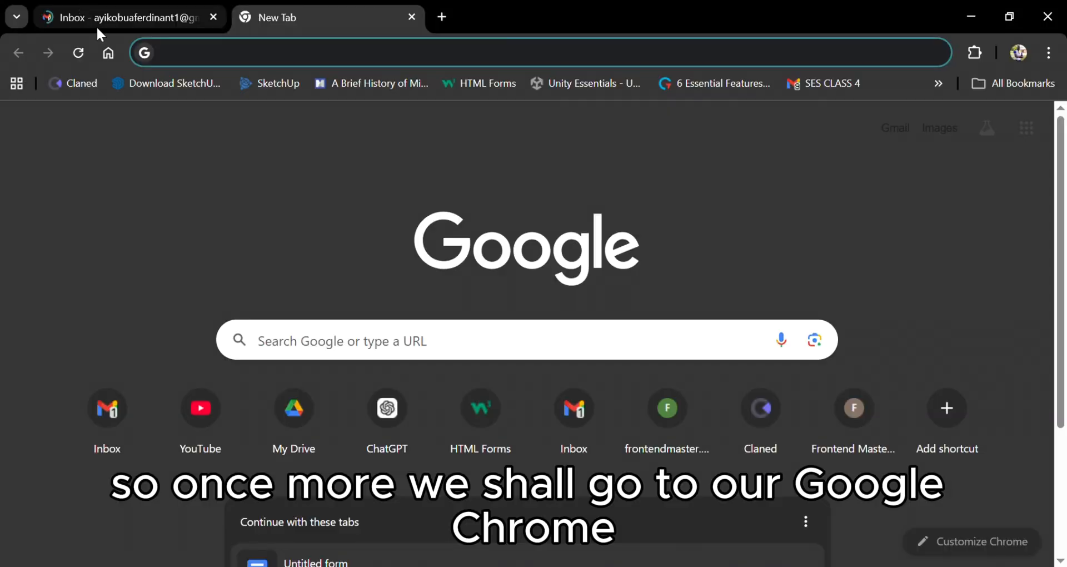
Search for "download windows 10 iso file" and open Microsoft's Windows 10 disc image download page.
{"action": "left_click", "coordinate": [193, 56]}
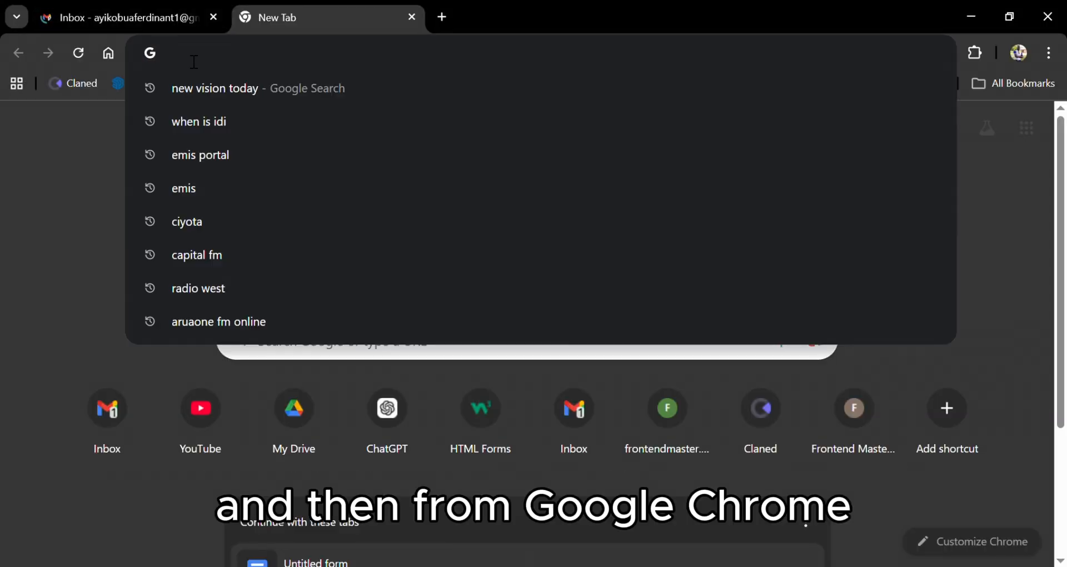
{"action": "type", "text": "download"}
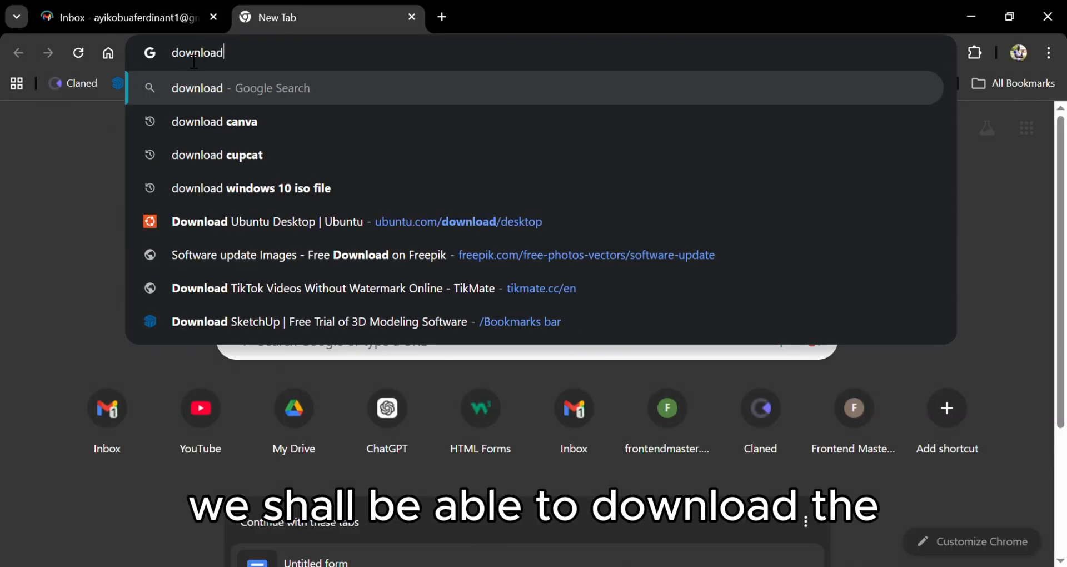
{"action": "type", "text": " windows"}
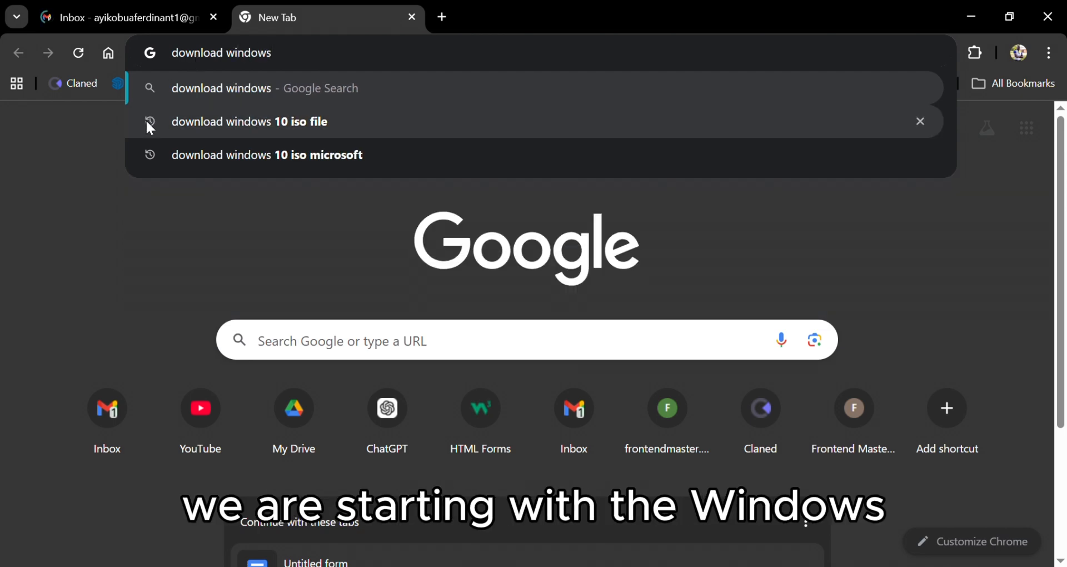
{"action": "left_click", "coordinate": [259, 126]}
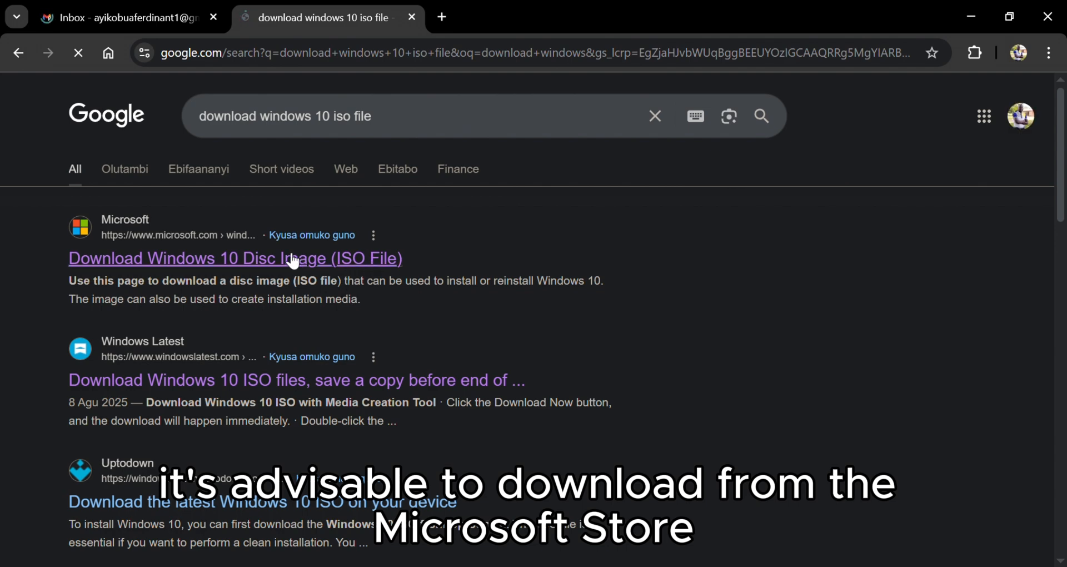
{"action": "left_click", "coordinate": [358, 258]}
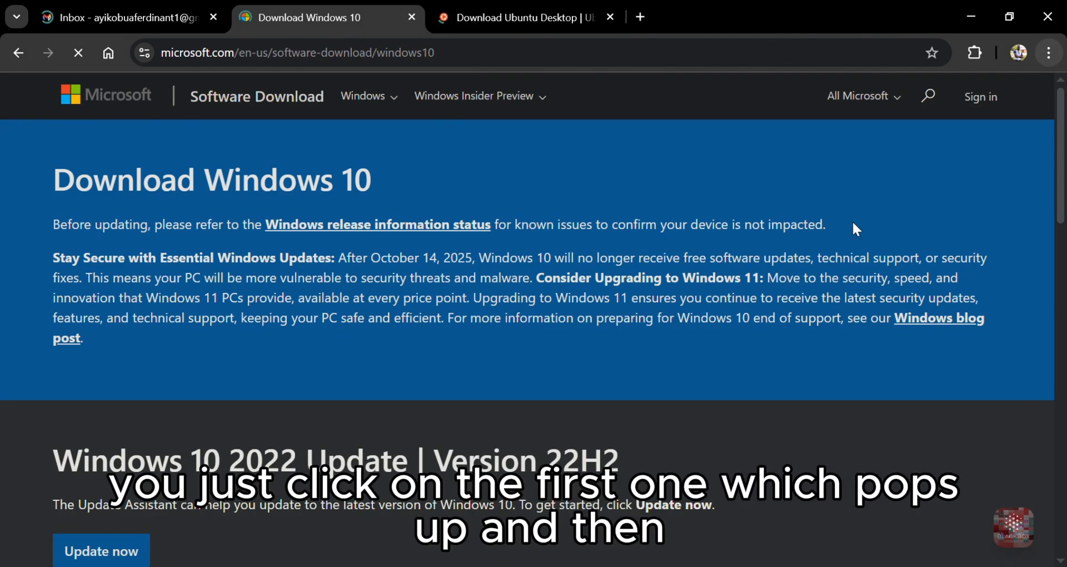
{"action": "scroll", "coordinate": [1061, 188], "scroll_direction": "down", "scroll_amount": 4}
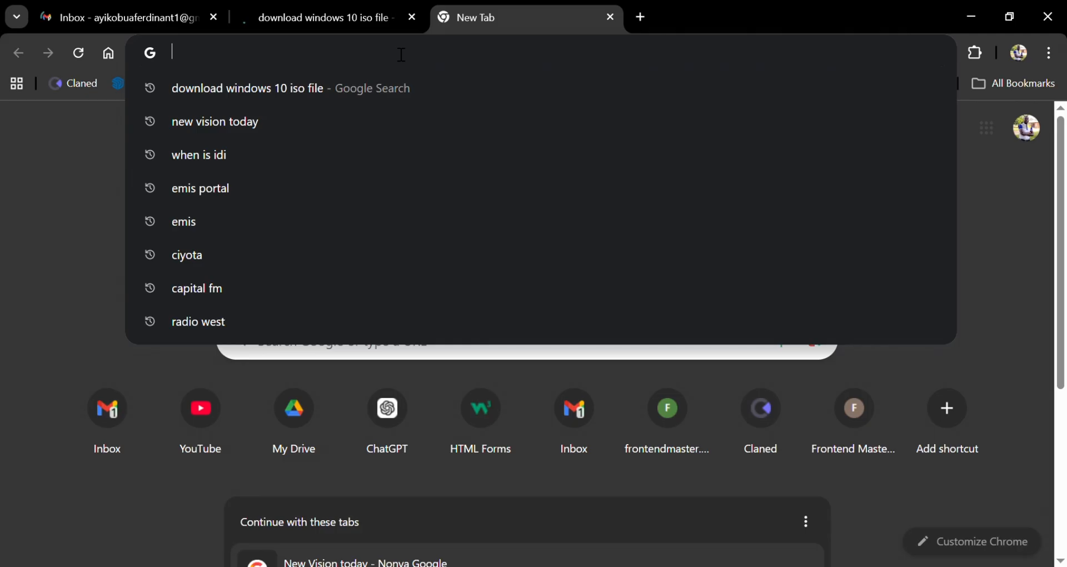
Begin a web search for the Ubuntu download in the new tab by entering "download ub".
{"action": "type", "text": "d"}
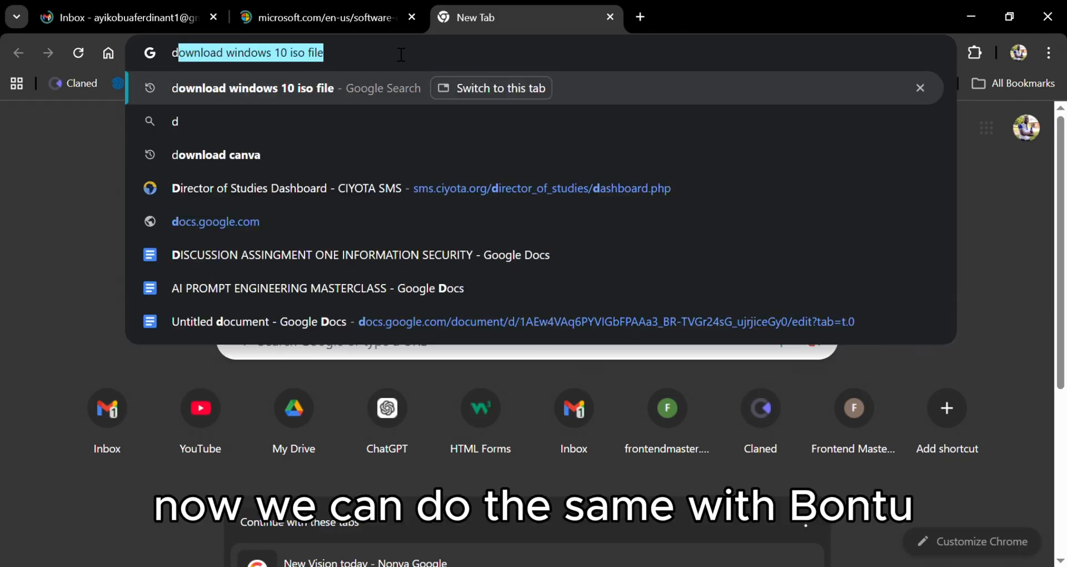
{"action": "type", "text": "ownload"}
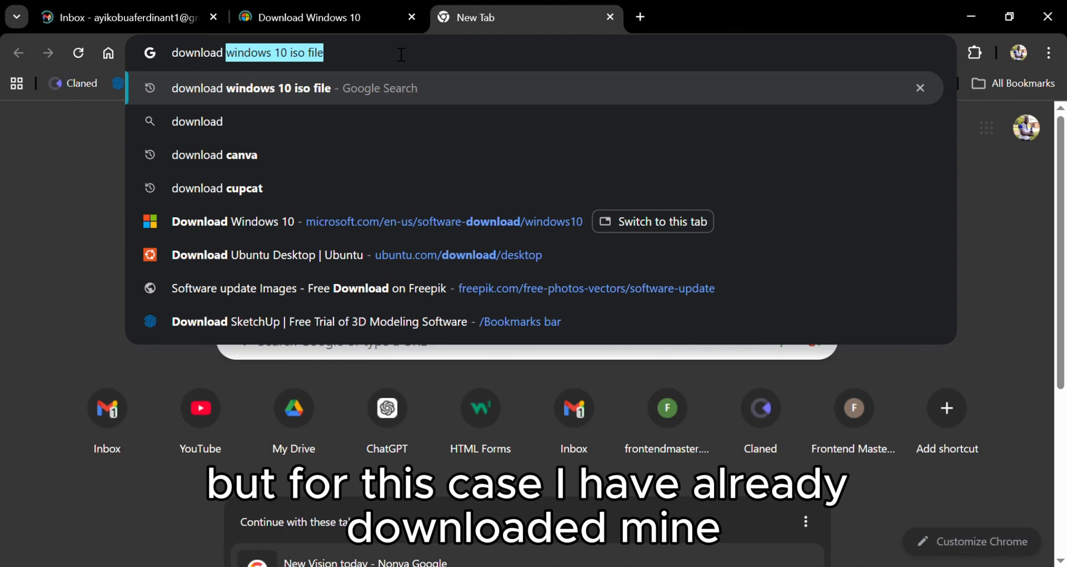
{"action": "type", "text": " ub"}
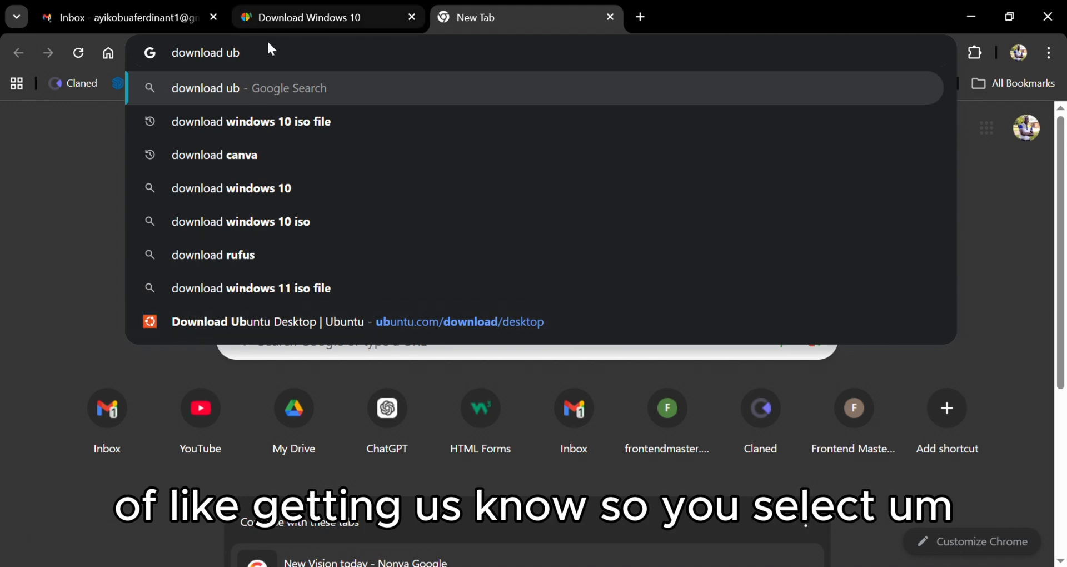
{"action": "type", "text": "u"}
{"action": "left_click_drag", "start_coordinate": [1066, 226], "coordinate": [1016, 123]}
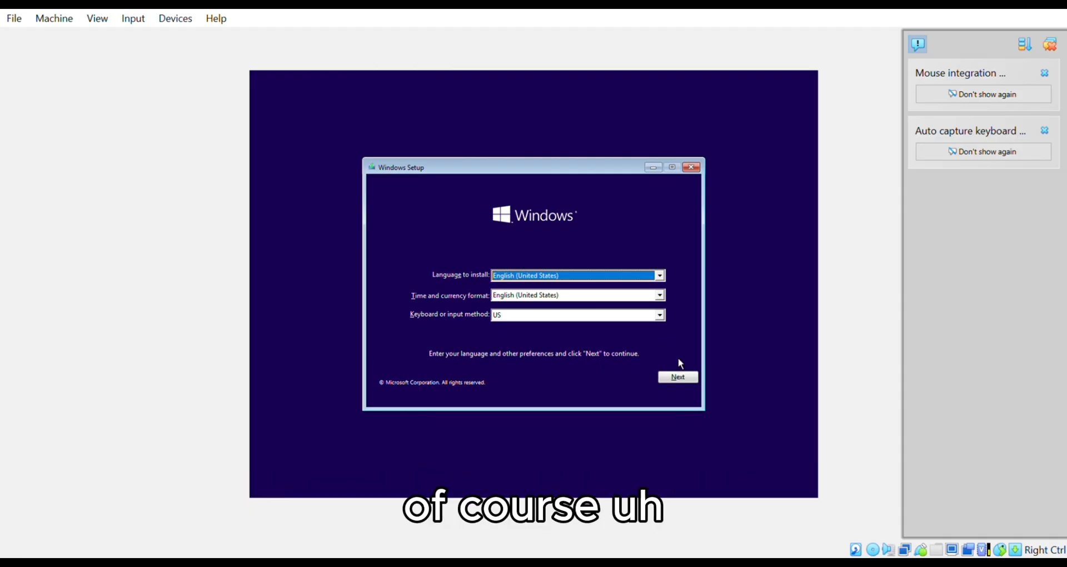
Start the Windows installation with English (United States) and the US keyboard, and continue without a product key.
{"action": "left_click", "coordinate": [669, 375]}
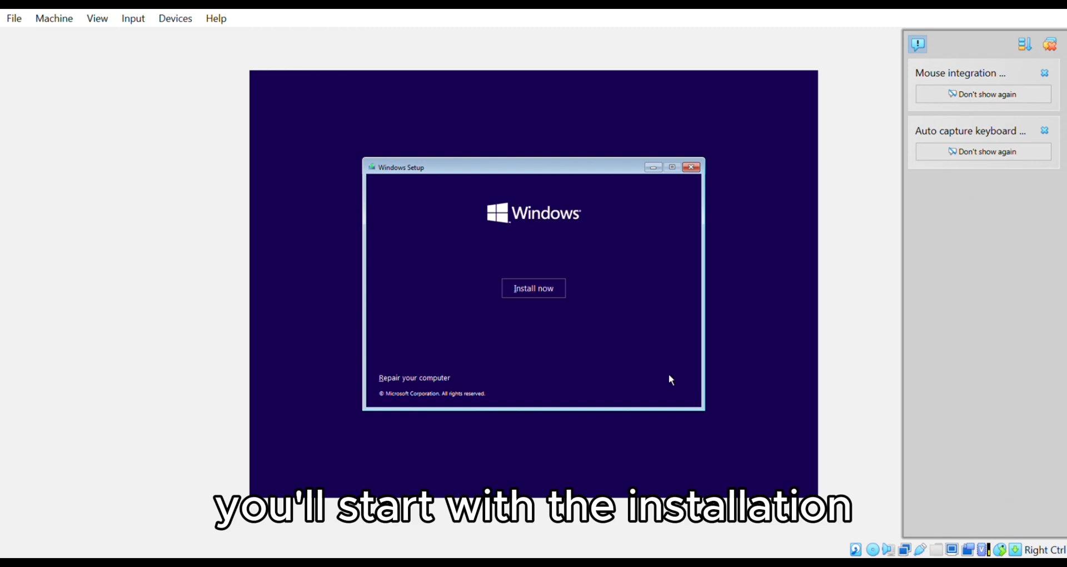
{"action": "left_click", "coordinate": [535, 290]}
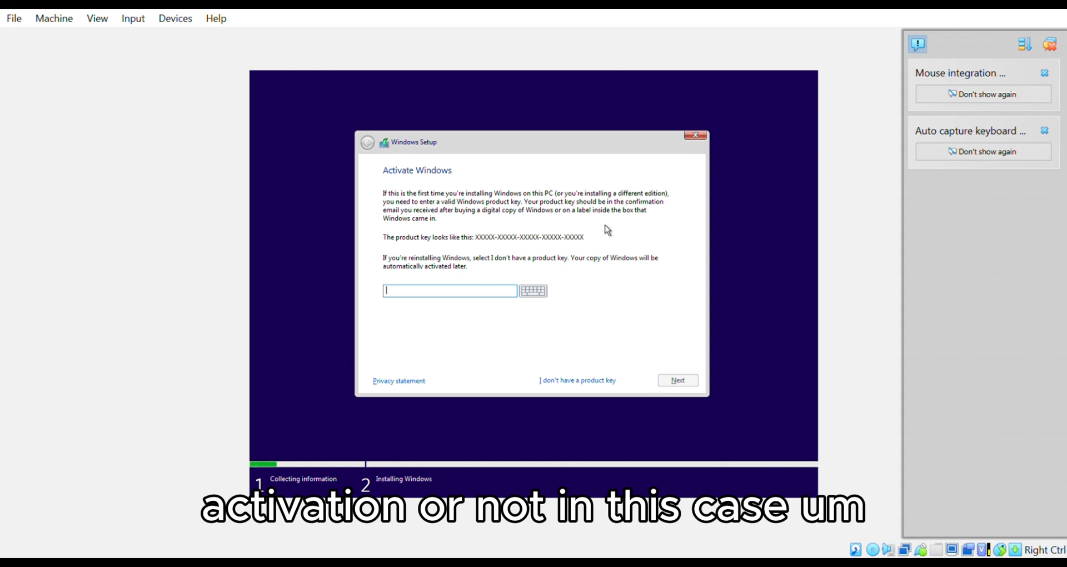
{"action": "left_click", "coordinate": [570, 384]}
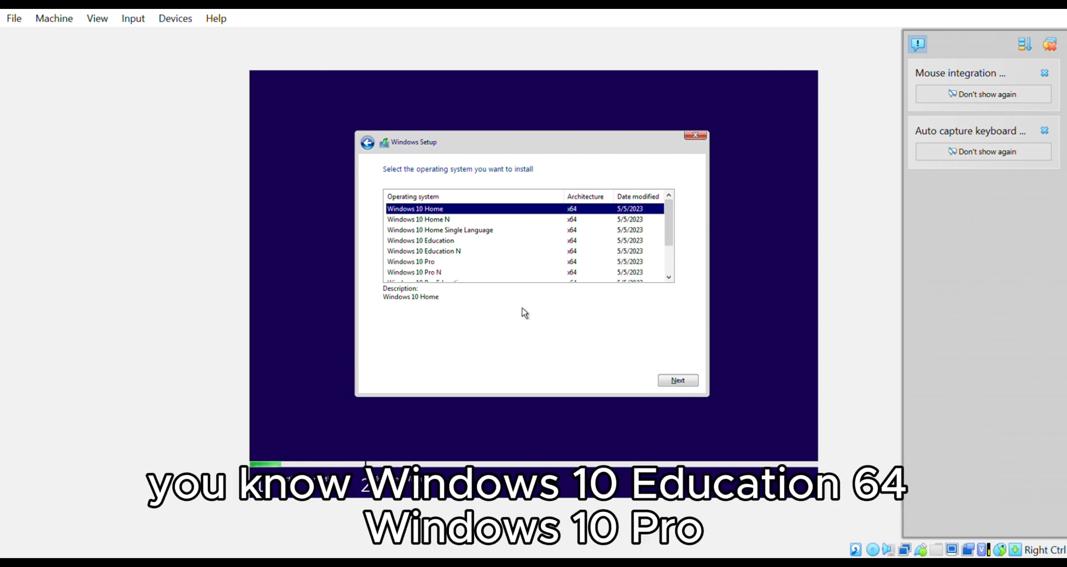
Choose Windows 10 Pro as the operating system to install and continue.
{"action": "left_click", "coordinate": [440, 243]}
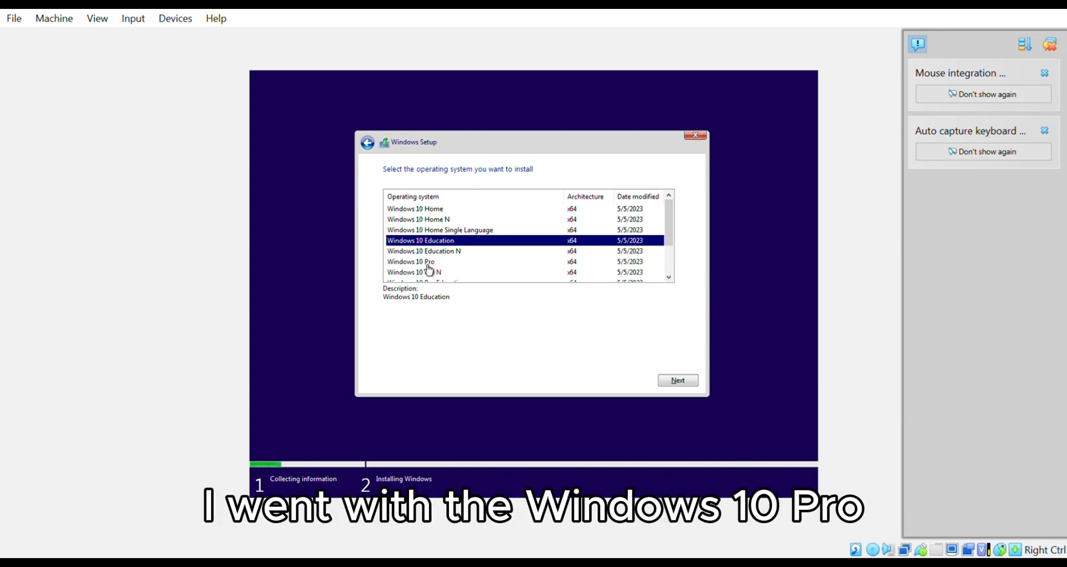
{"action": "left_click", "coordinate": [428, 263]}
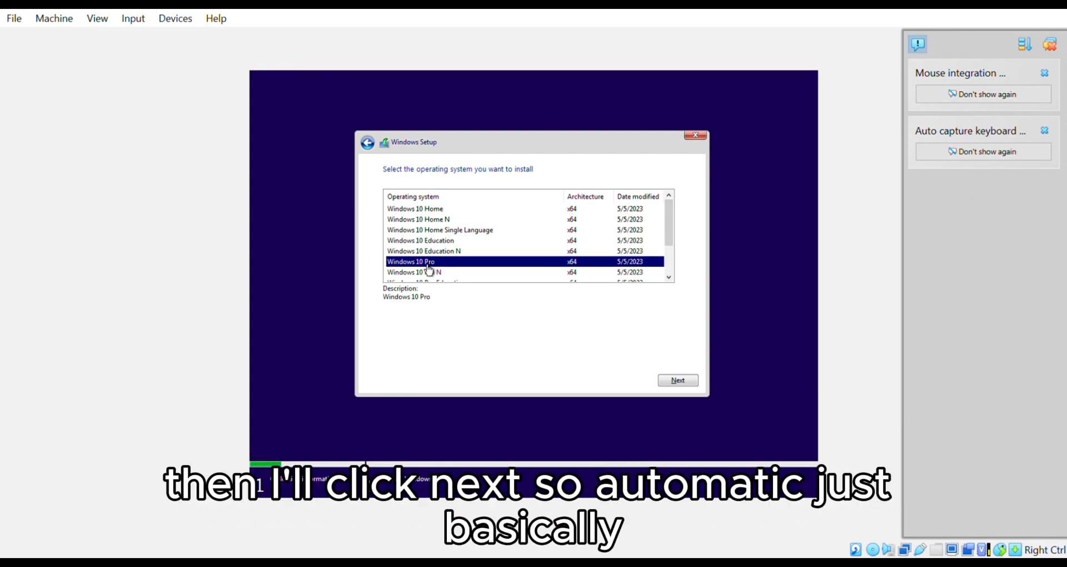
{"action": "left_click", "coordinate": [673, 381]}
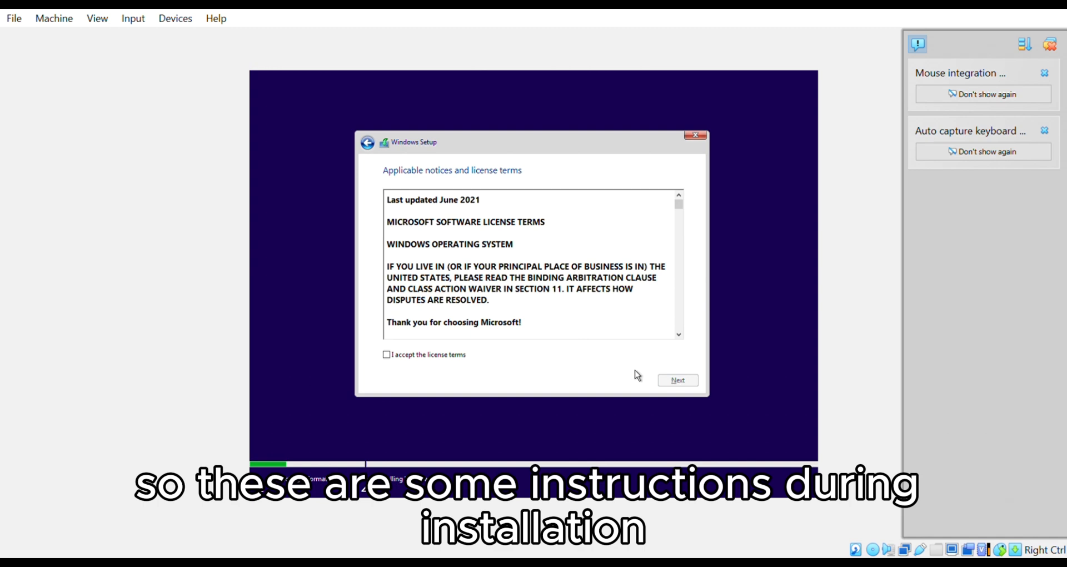
Accept the Windows license terms and try the Upgrade installation type that keeps files, settings, and applications.
{"action": "left_click", "coordinate": [393, 355]}
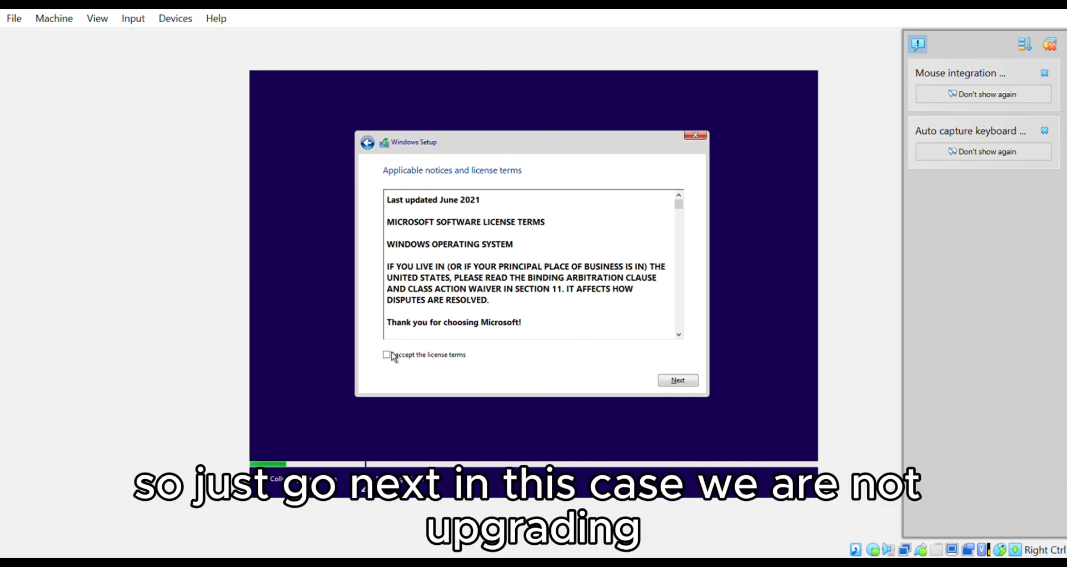
{"action": "left_click", "coordinate": [682, 382]}
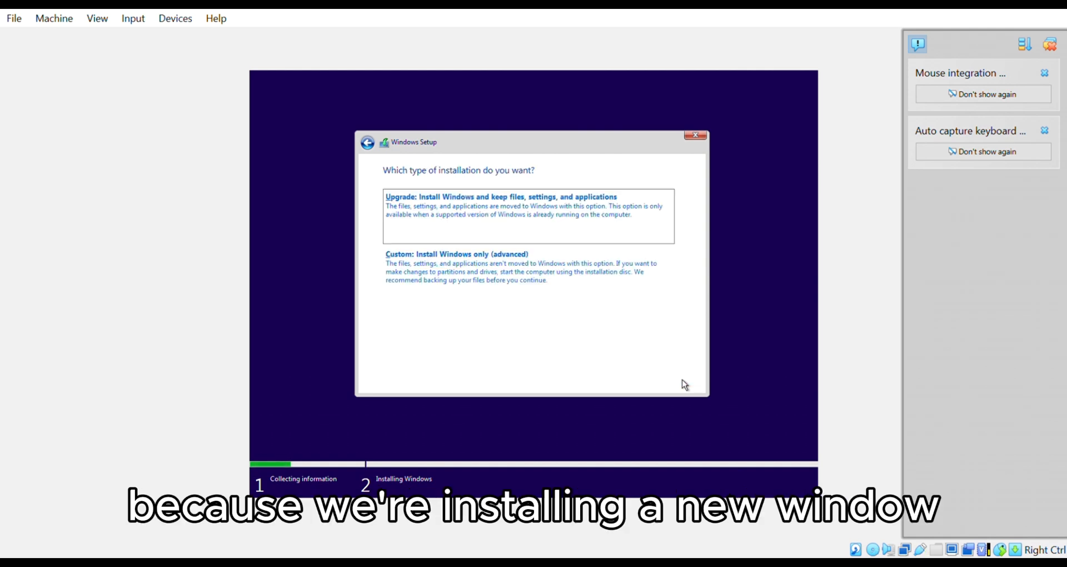
{"action": "left_click", "coordinate": [526, 233]}
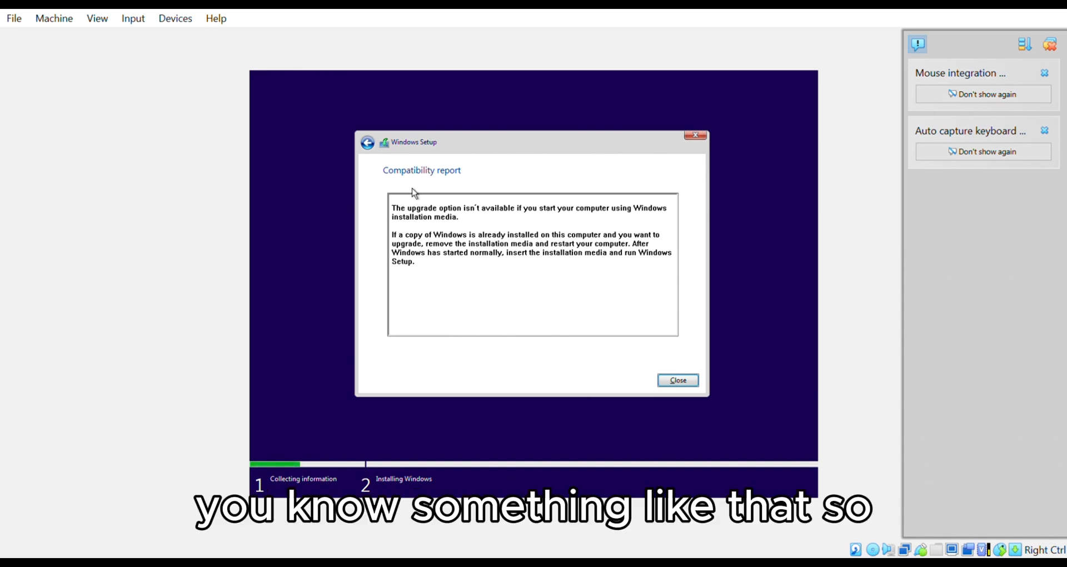
Choose the Custom: Install Windows only (advanced) type instead and install Windows on Drive 0 Unallocated Space.
{"action": "left_click", "coordinate": [368, 145]}
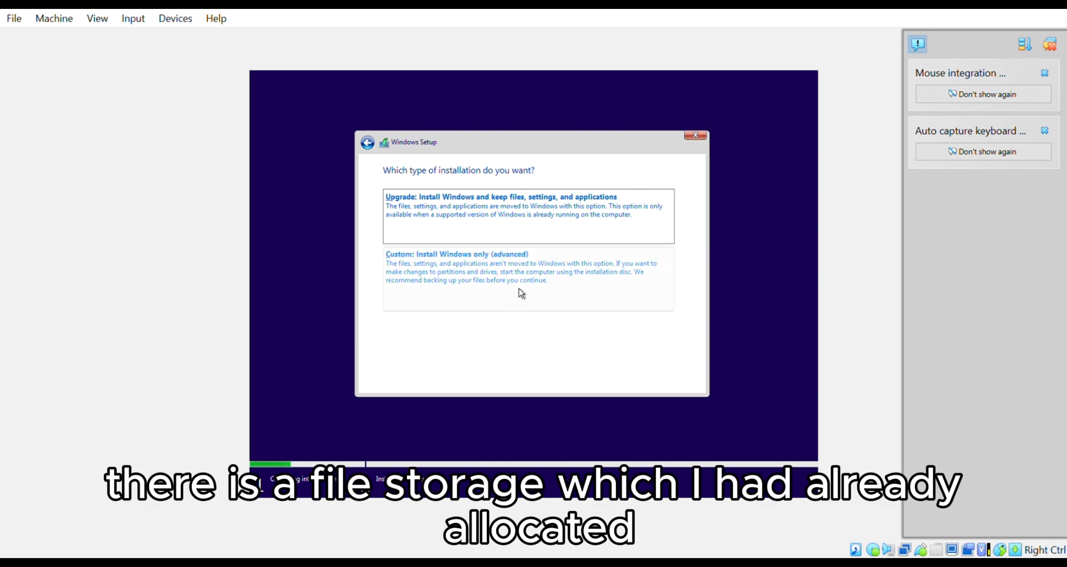
{"action": "left_click", "coordinate": [531, 278]}
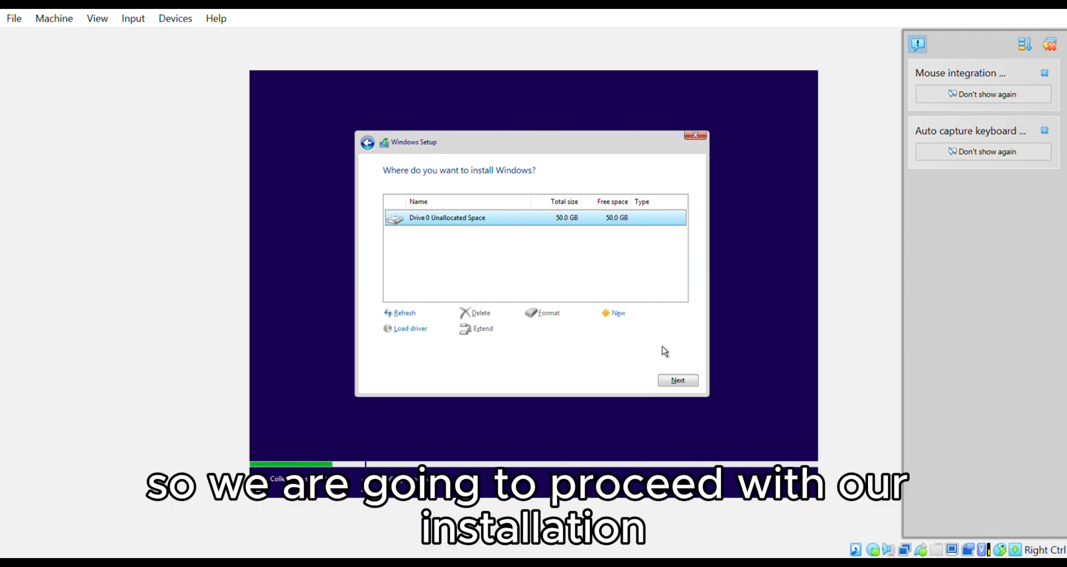
{"action": "left_click", "coordinate": [668, 381]}
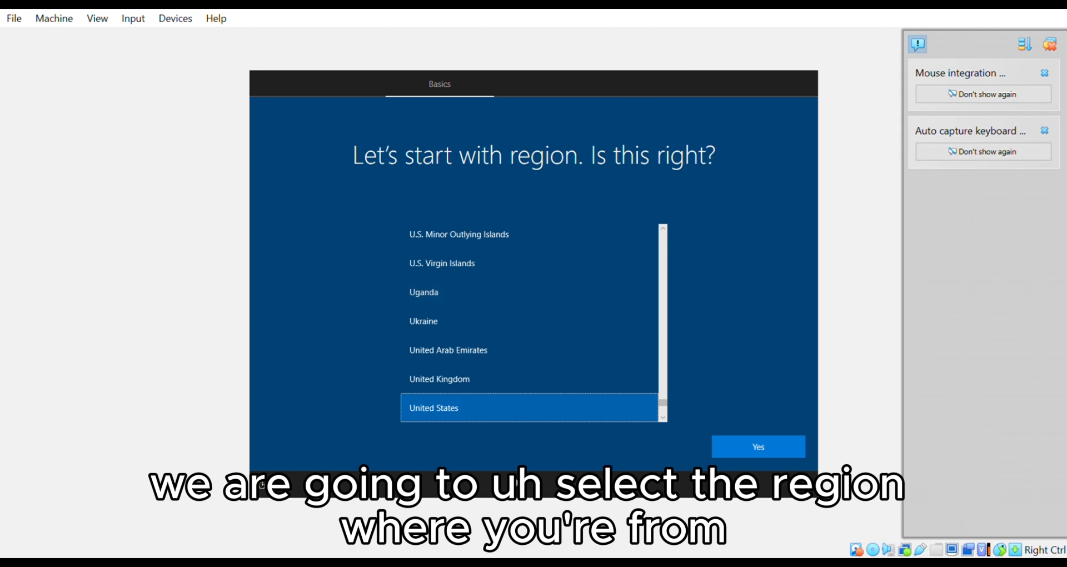
Set the region to Uganda and the keyboard layout to United Kingdom, and skip adding a second layout.
{"action": "left_click", "coordinate": [419, 301]}
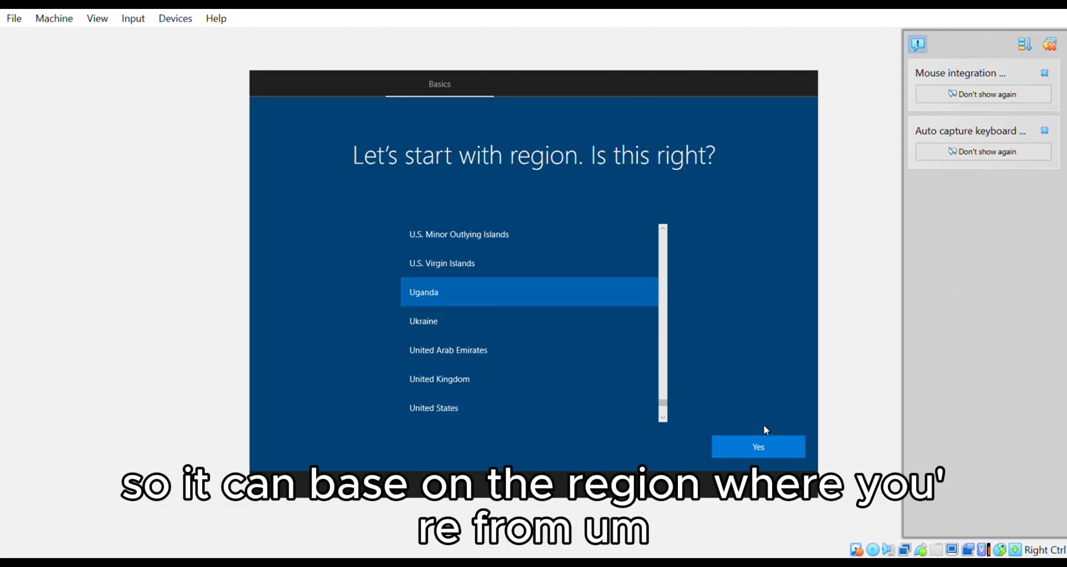
{"action": "left_click", "coordinate": [755, 446]}
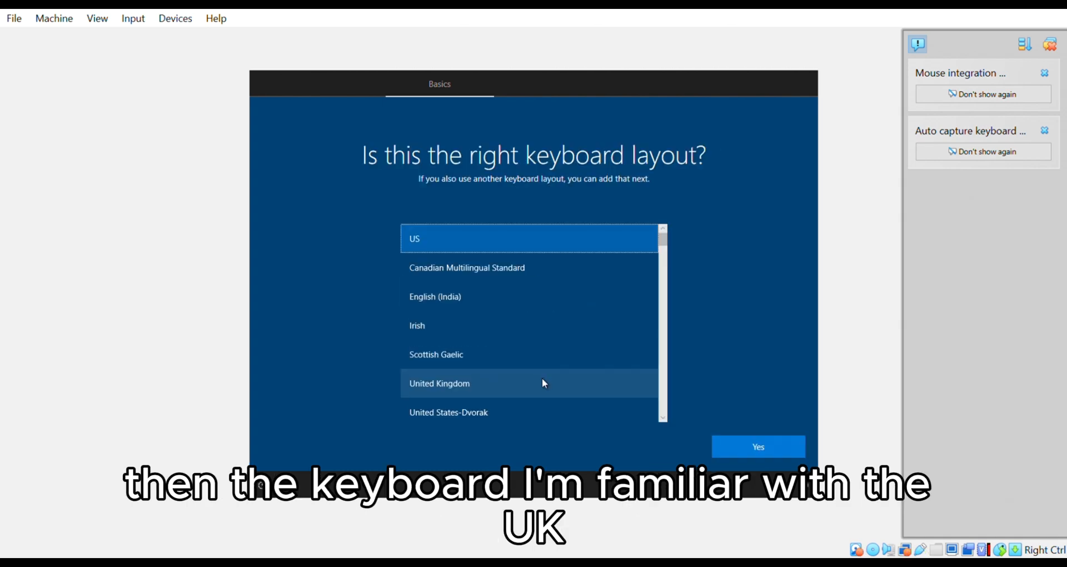
{"action": "left_click", "coordinate": [544, 380]}
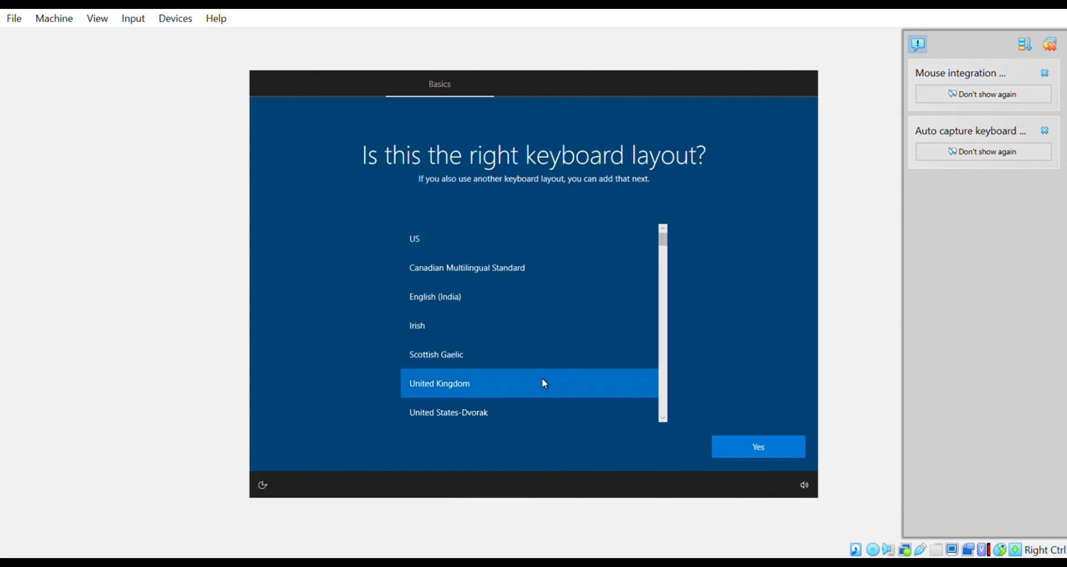
{"action": "left_click", "coordinate": [744, 446]}
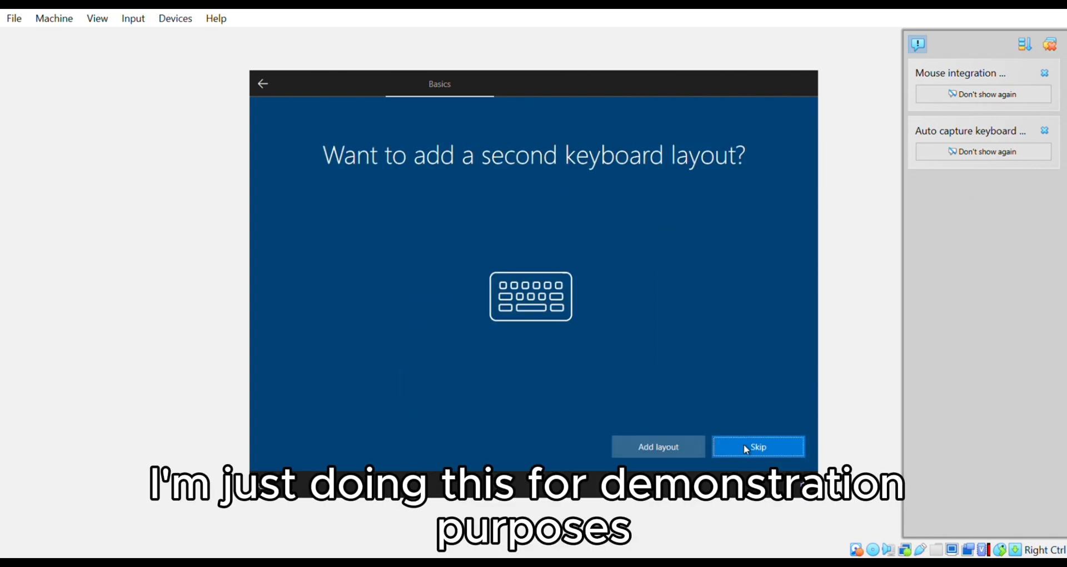
{"action": "left_click", "coordinate": [745, 446]}
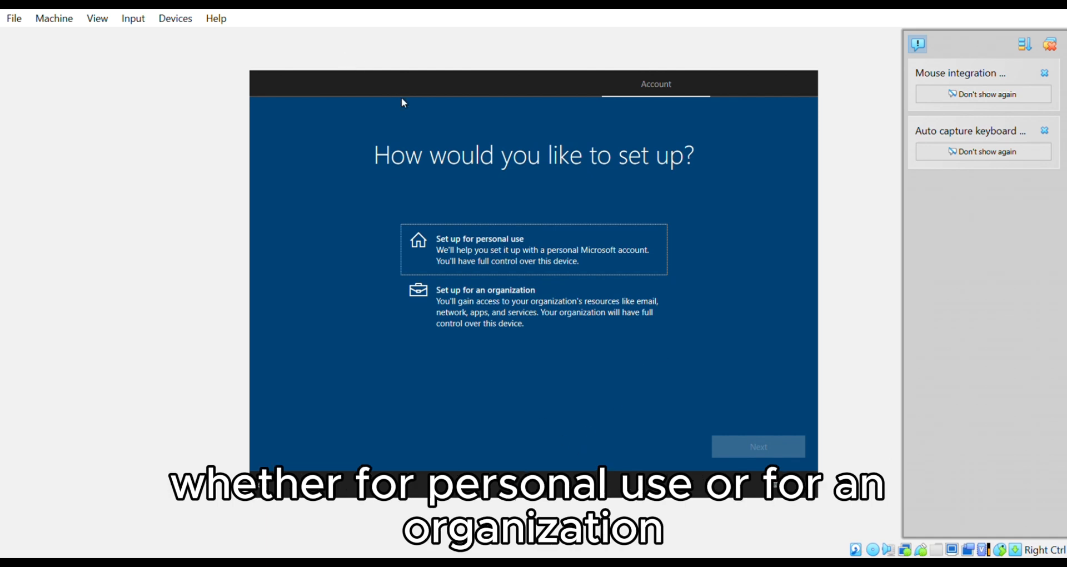
Choose to set up the device for personal use and continue to the account setup.
{"action": "left_click", "coordinate": [492, 237]}
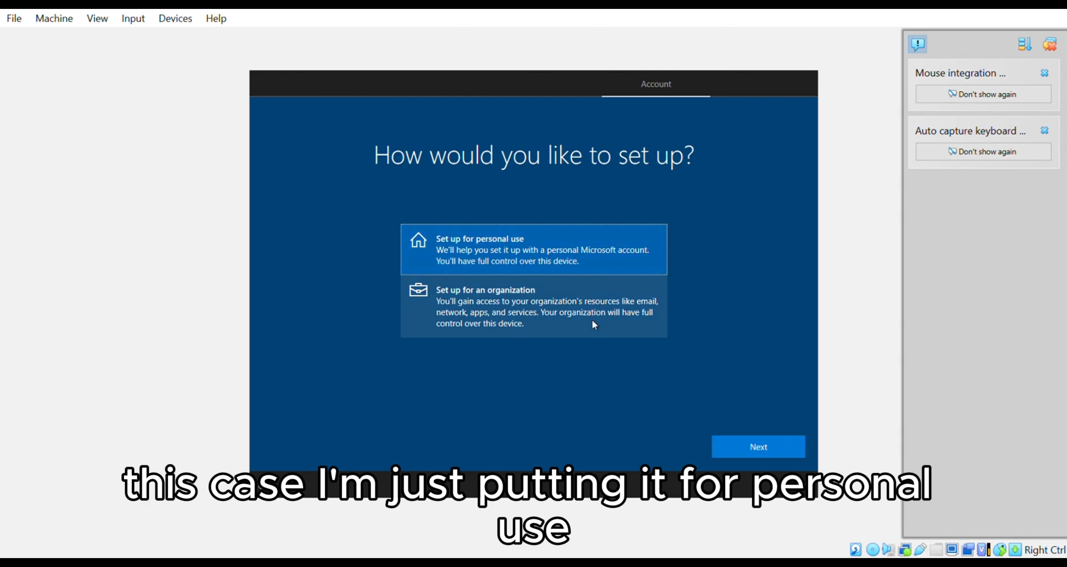
{"action": "left_click", "coordinate": [761, 447]}
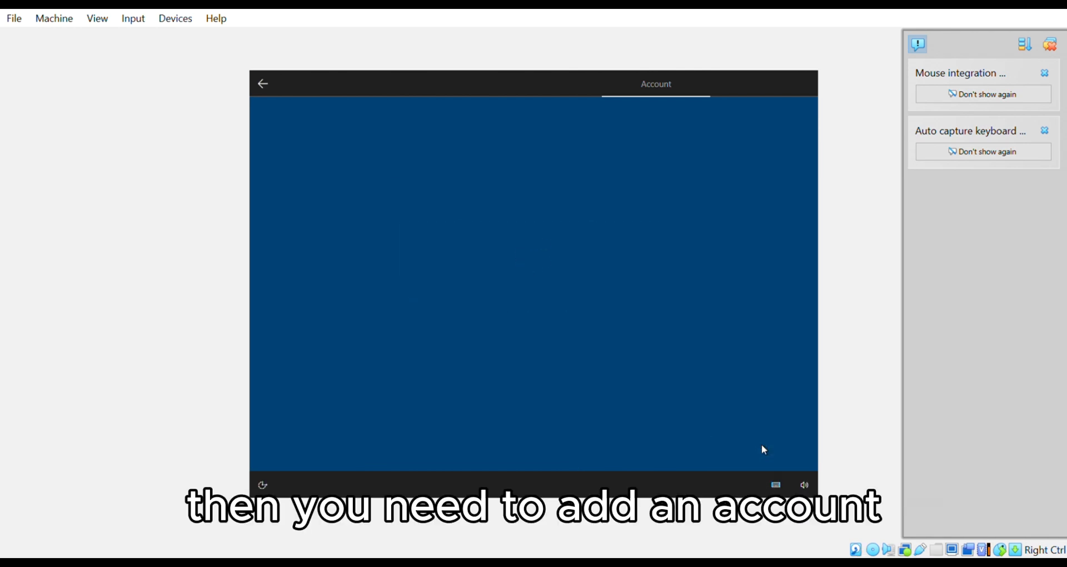
{"action": "type", "text": "gggggggggggggggggggggggggggggggggggggggggggggggggg"}
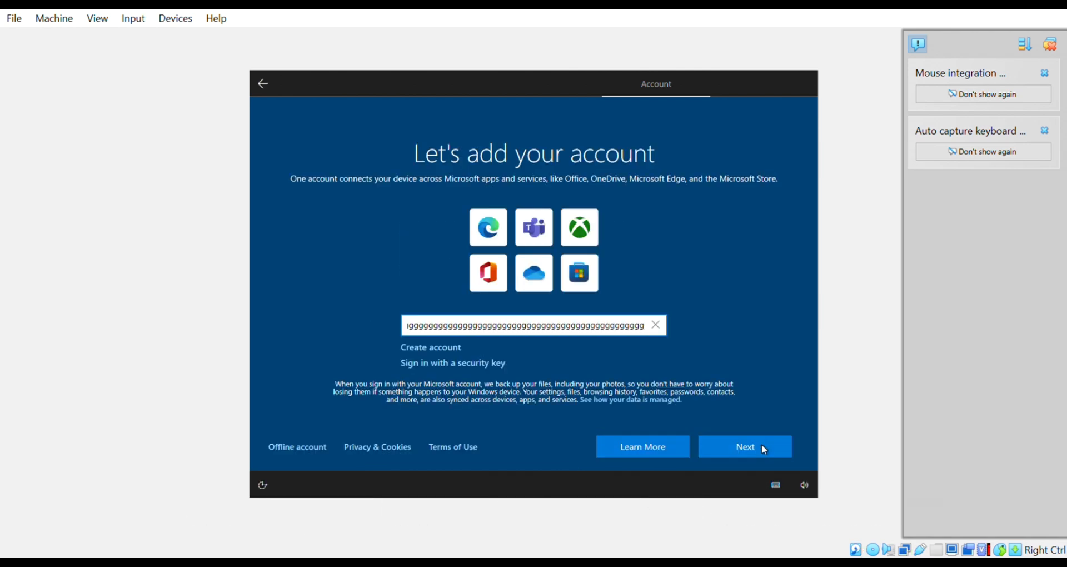
{"action": "type", "text": "gggggggggggggggggggggggggggggg"}
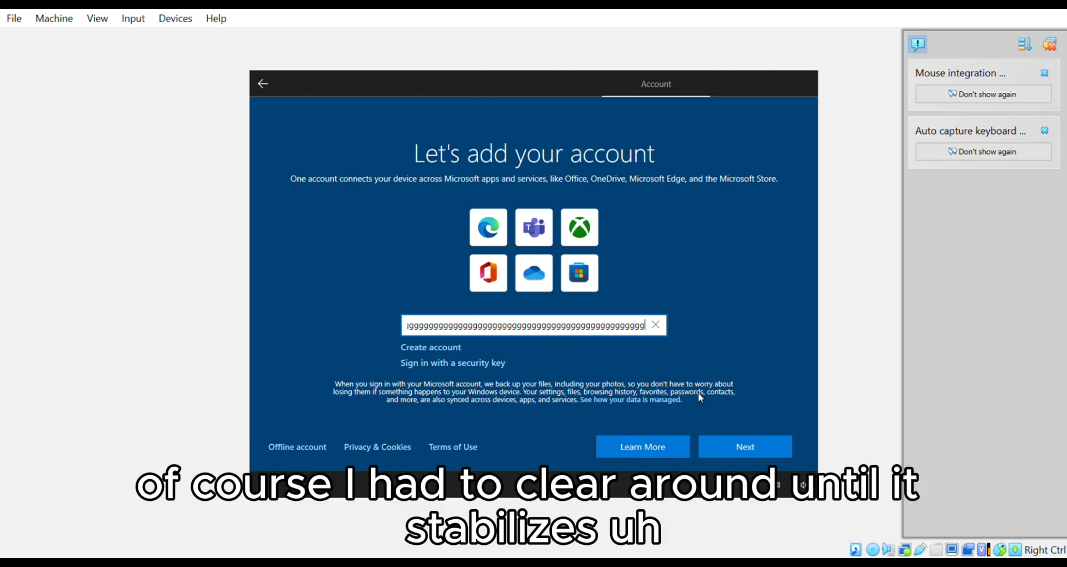
{"action": "left_click", "coordinate": [658, 326]}
{"action": "type", "text": "ggggggggggggggggggggggggggggggg"}
{"action": "left_click", "coordinate": [659, 326]}
{"action": "type", "text": "ggggggggggggg"}
{"action": "left_click", "coordinate": [659, 325]}
{"action": "type", "text": "ggggggg"}
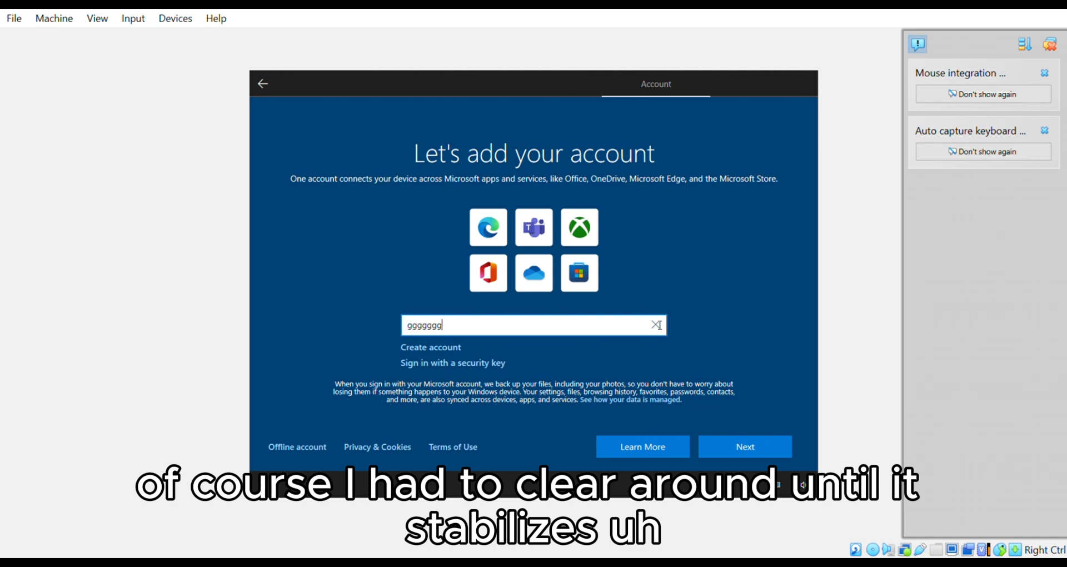
{"action": "left_click", "coordinate": [659, 325]}
{"action": "type", "text": "ggggggggggggggg"}
{"action": "left_click", "coordinate": [659, 326]}
{"action": "type", "text": "gggggggggggg"}
{"action": "left_click", "coordinate": [659, 326]}
{"action": "type", "text": "gggggggggggg"}
{"action": "left_click", "coordinate": [659, 325]}
{"action": "type", "text": "g"}
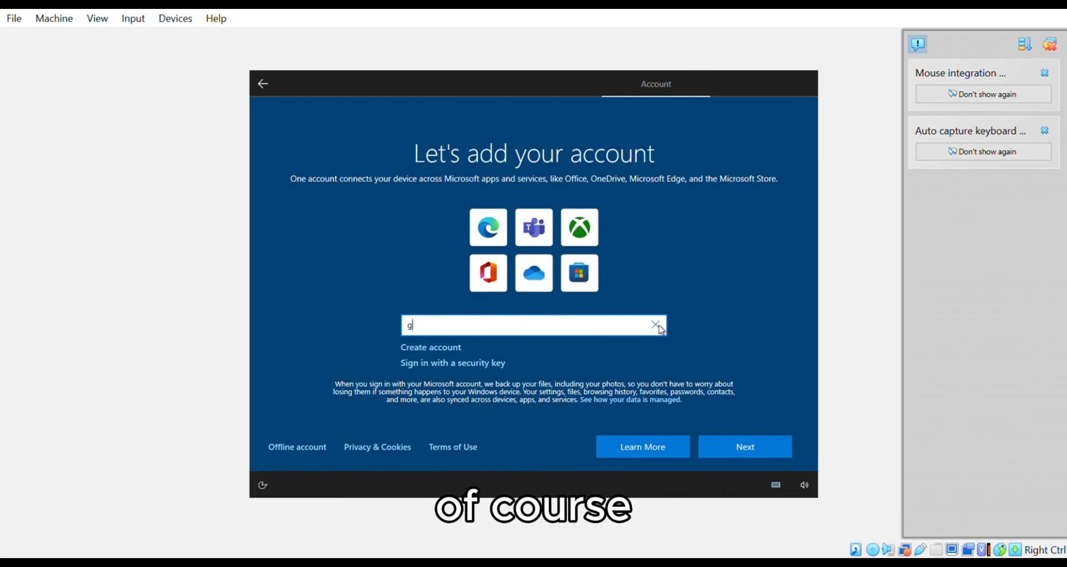
{"action": "type", "text": "gggggggggggggggggggggggggggggggggggggggggggggggggg"}
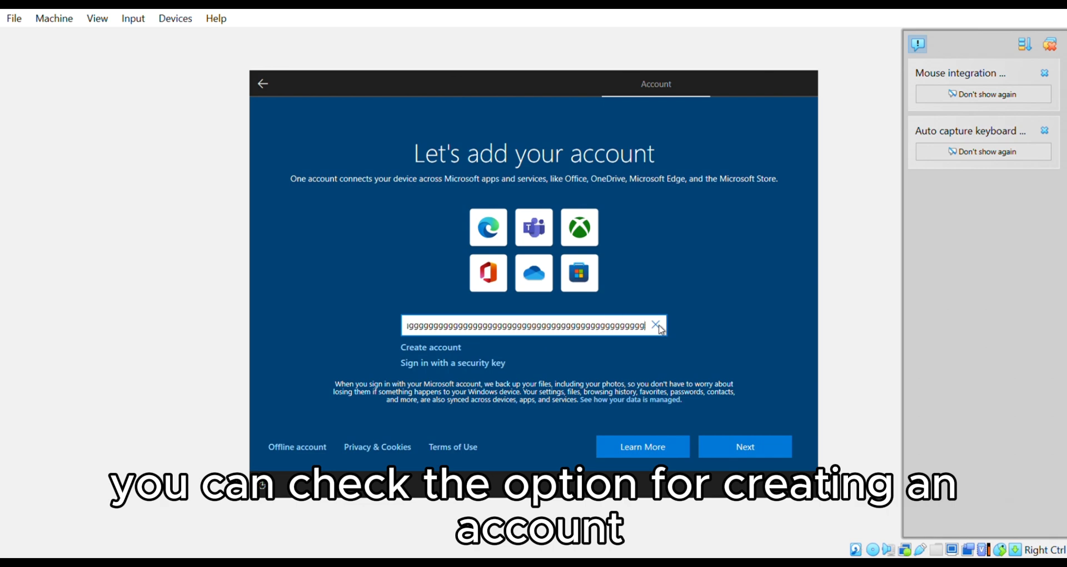
{"action": "left_click", "coordinate": [659, 325]}
{"action": "type", "text": "gggggggggggggggggg"}
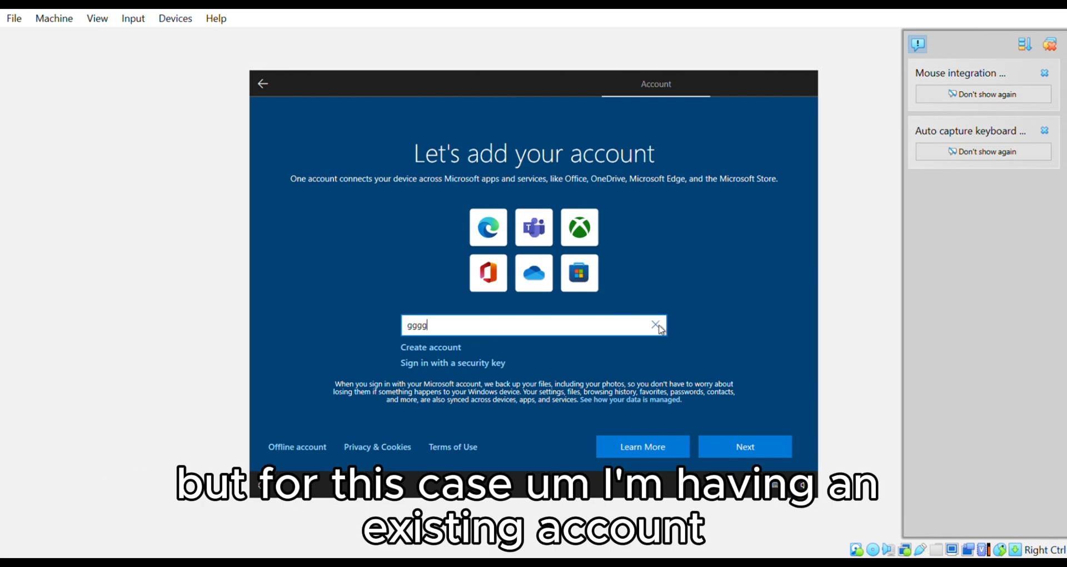
{"action": "type", "text": "gggggggggggggggggggggggggggggggggggggggggggg"}
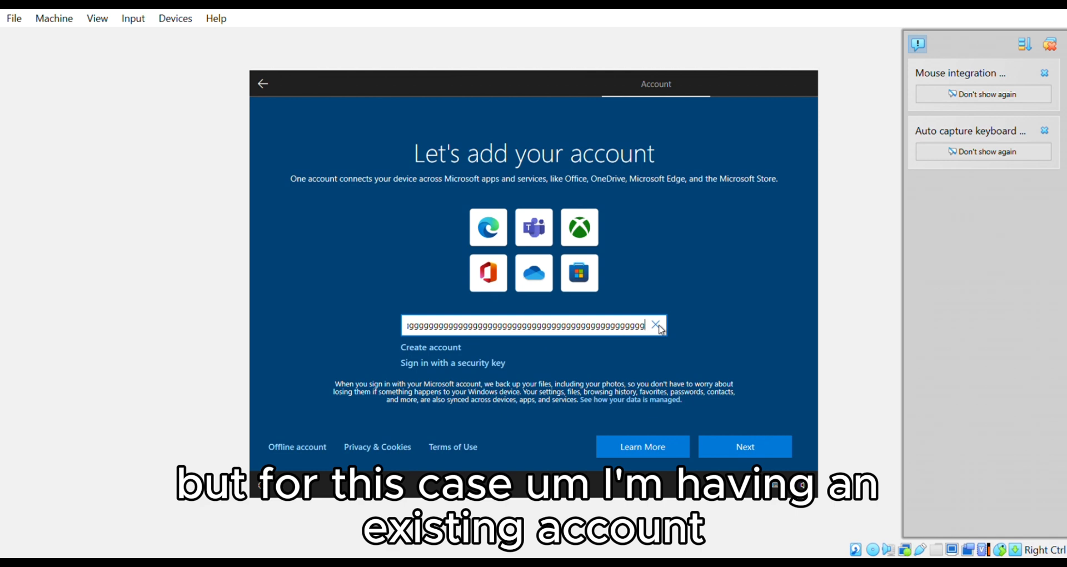
{"action": "left_click", "coordinate": [661, 328]}
{"action": "type", "text": "ggggggggggggg"}
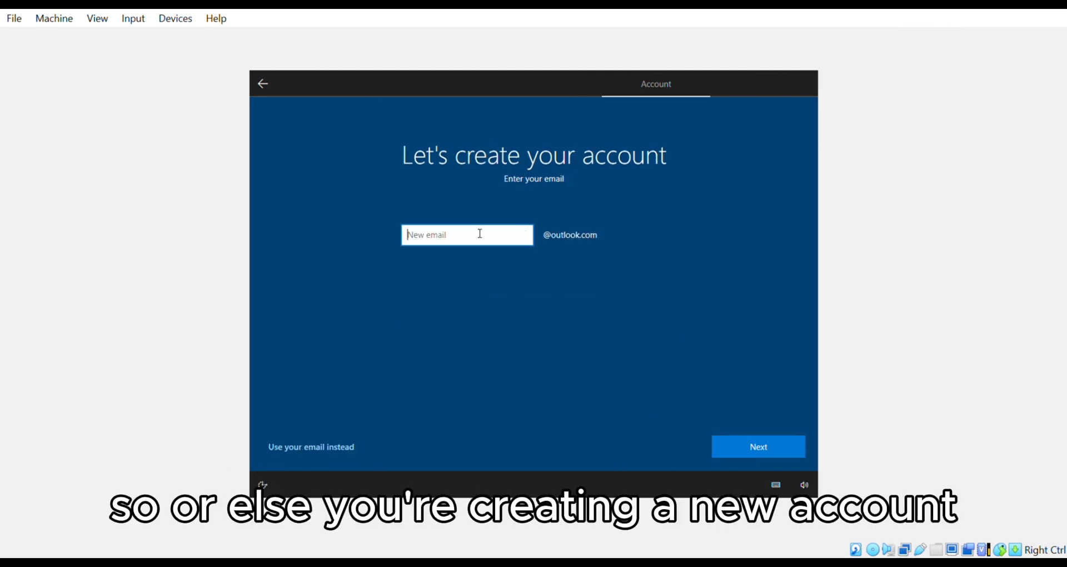
Create a new Outlook account by entering the new email address and the account password.
{"action": "type", "text": "y"}
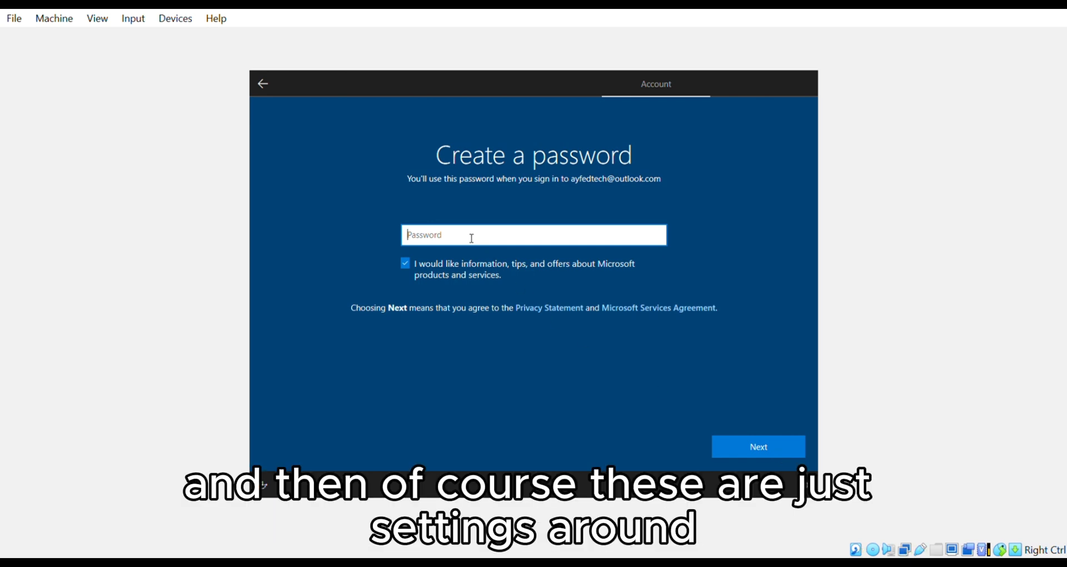
{"action": "left_click", "coordinate": [738, 448]}
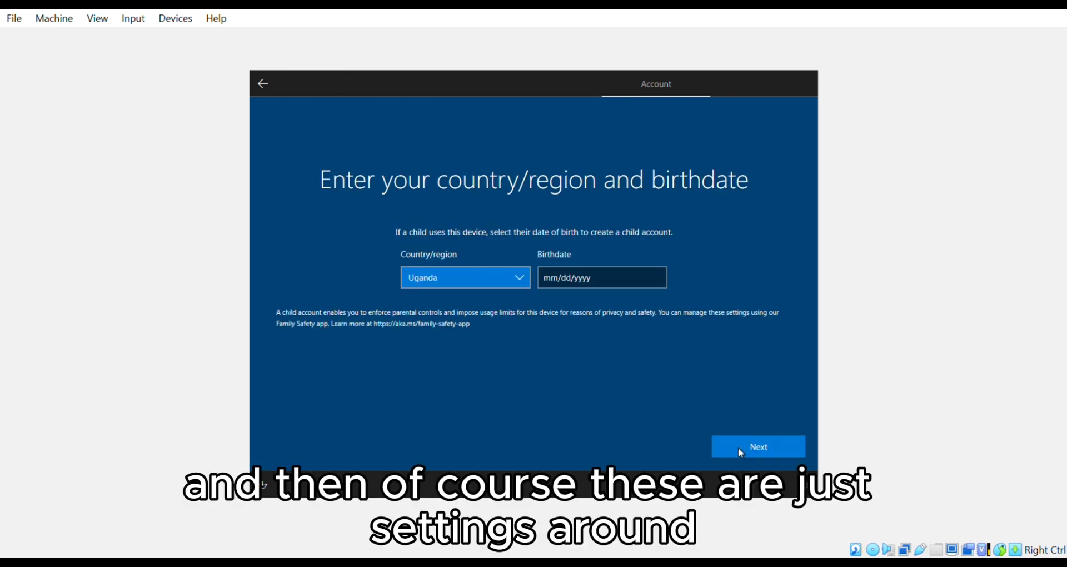
Enter the birthdate for the new account with Uganda as the country and continue.
{"action": "left_click", "coordinate": [555, 277]}
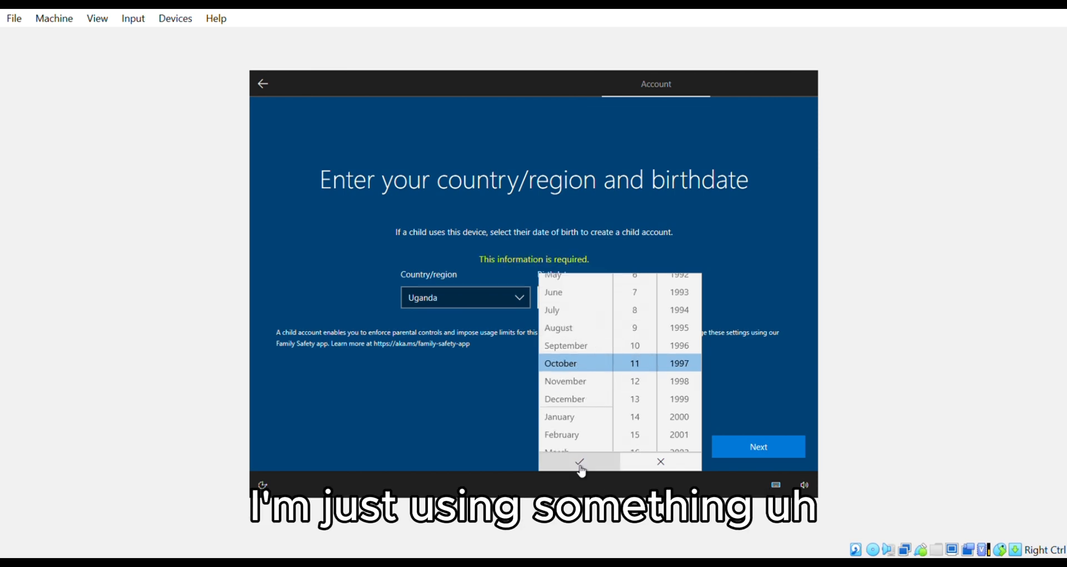
{"action": "left_click", "coordinate": [579, 462]}
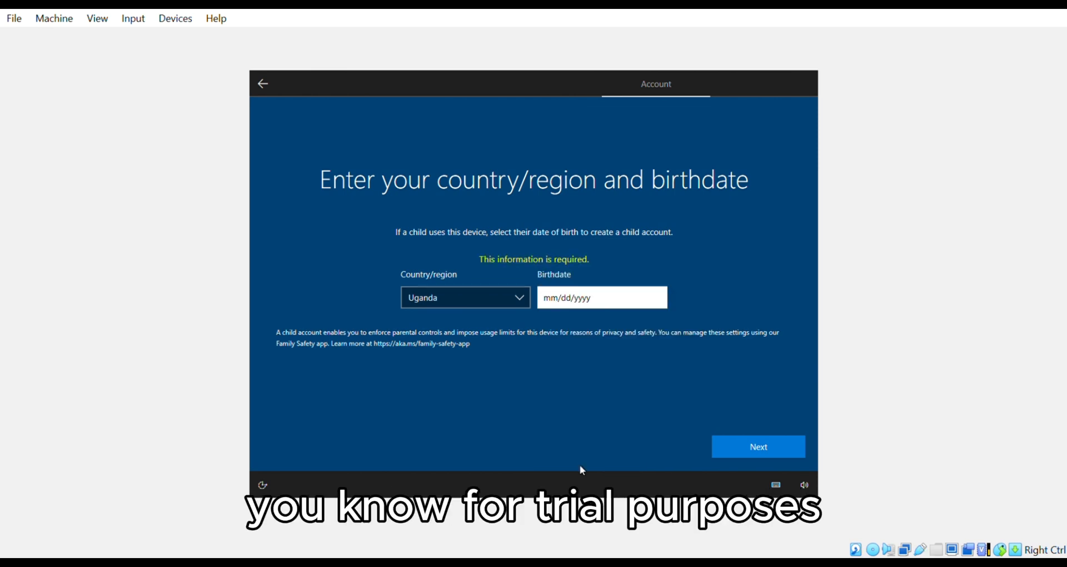
{"action": "left_click", "coordinate": [747, 452]}
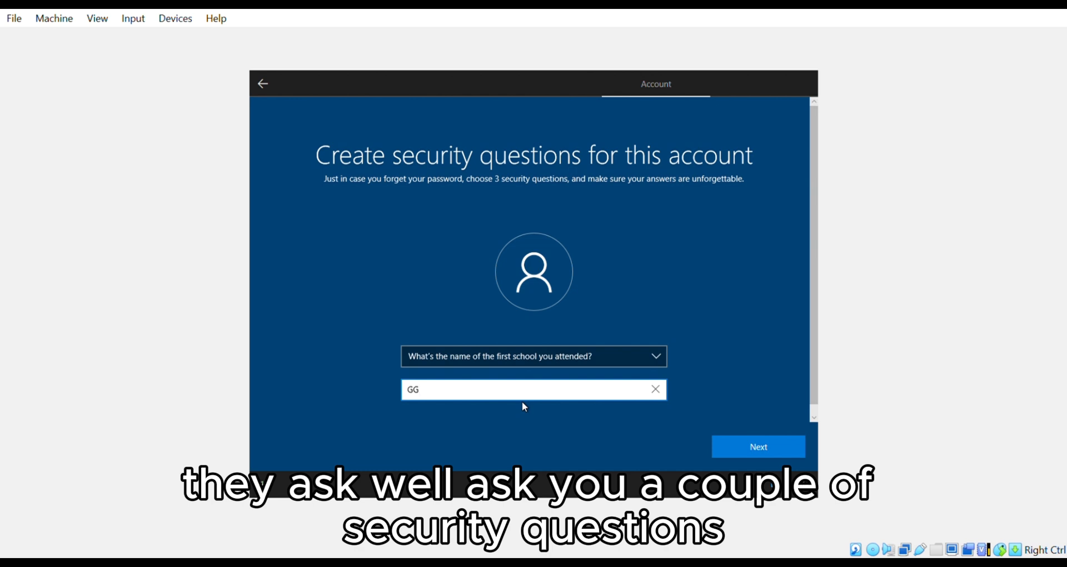
Answer the three account security questions, including the one about the first school attended, and submit them.
{"action": "left_click", "coordinate": [736, 439]}
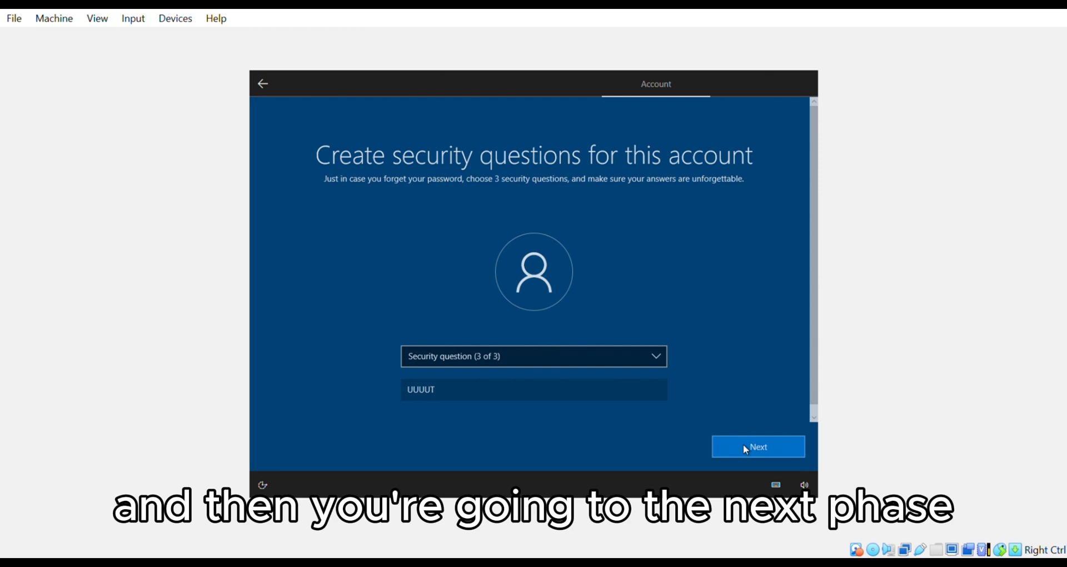
{"action": "left_click", "coordinate": [744, 446]}
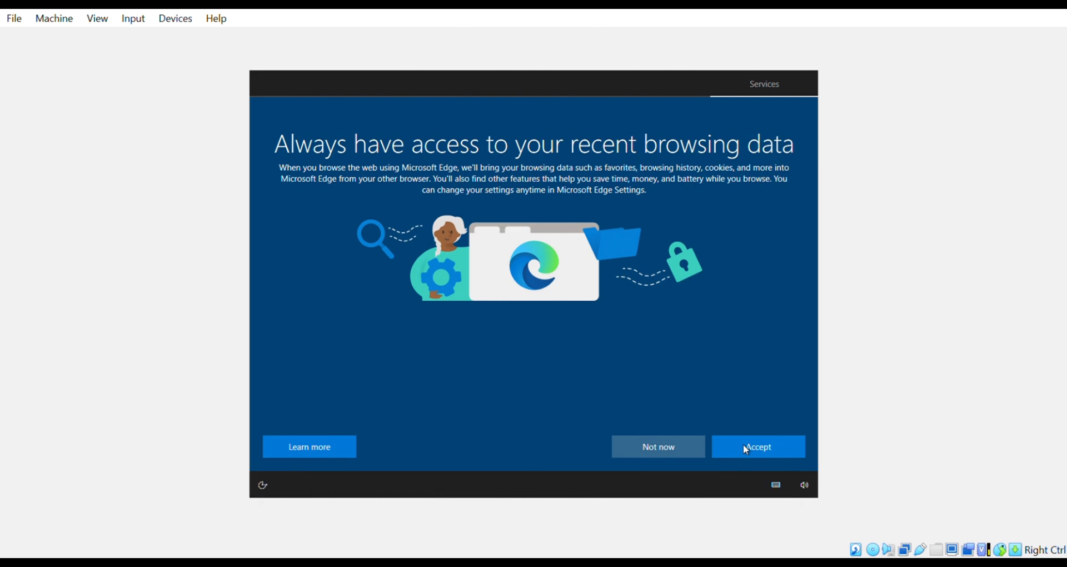
Accept bringing recent browsing data into Microsoft Edge and accept the default device privacy settings.
{"action": "left_click", "coordinate": [743, 446]}
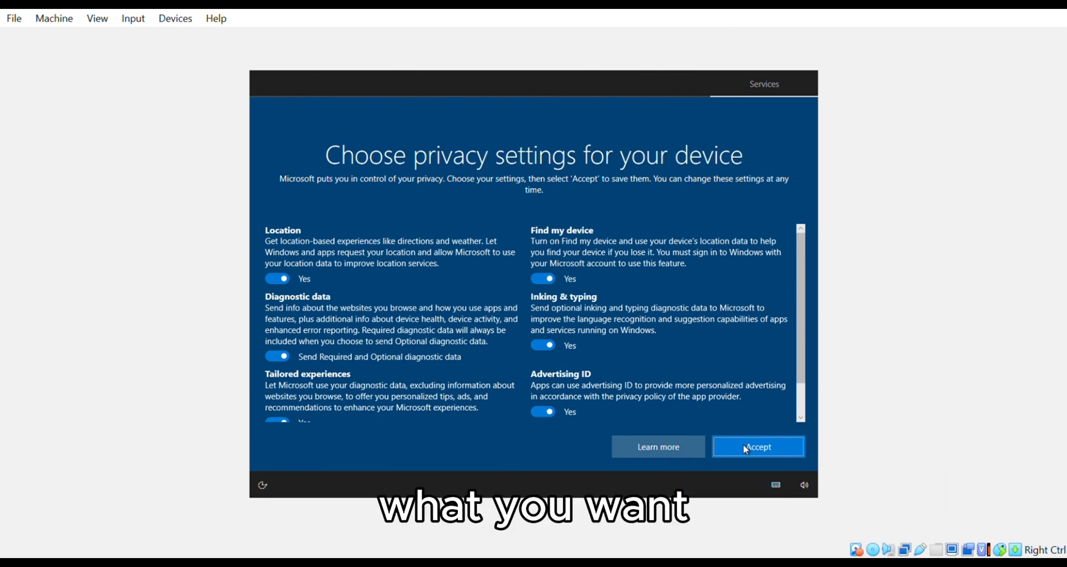
{"action": "left_click", "coordinate": [743, 445]}
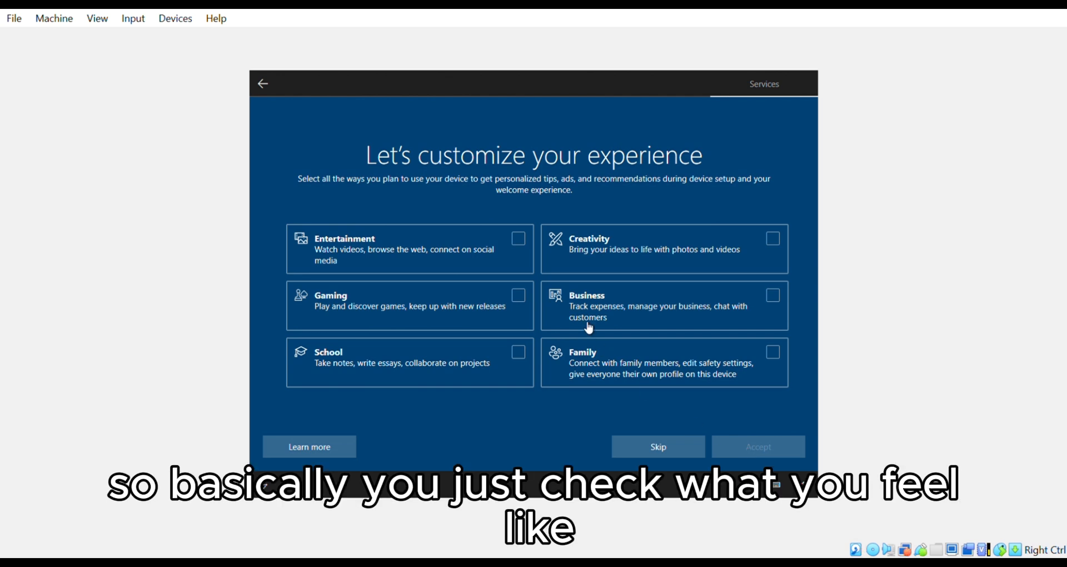
Select Entertainment, Gaming, School, Creativity, Business, and Family as the device uses and accept them.
{"action": "left_click", "coordinate": [520, 241]}
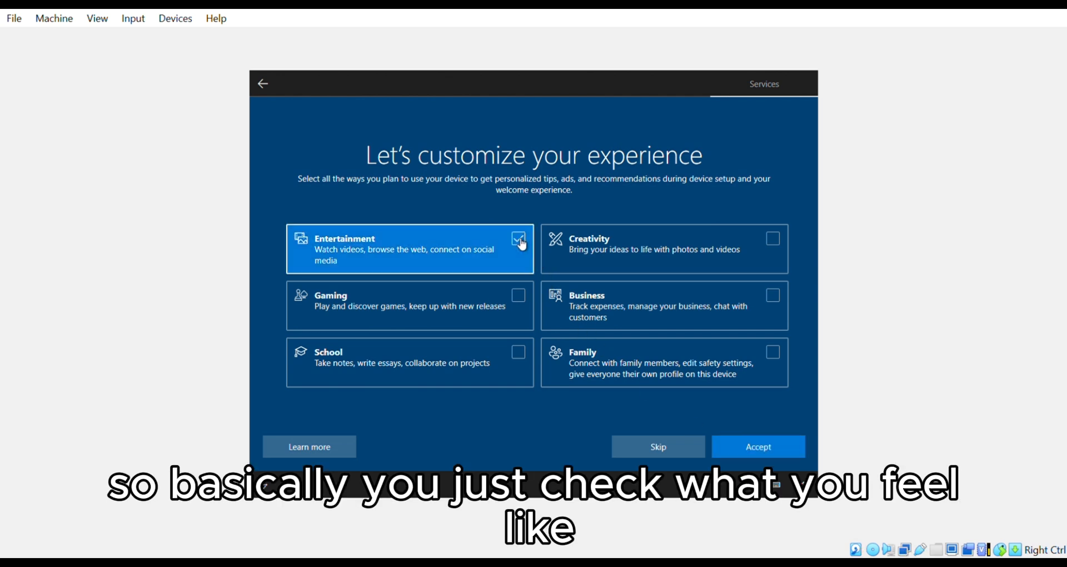
{"action": "left_click", "coordinate": [524, 300]}
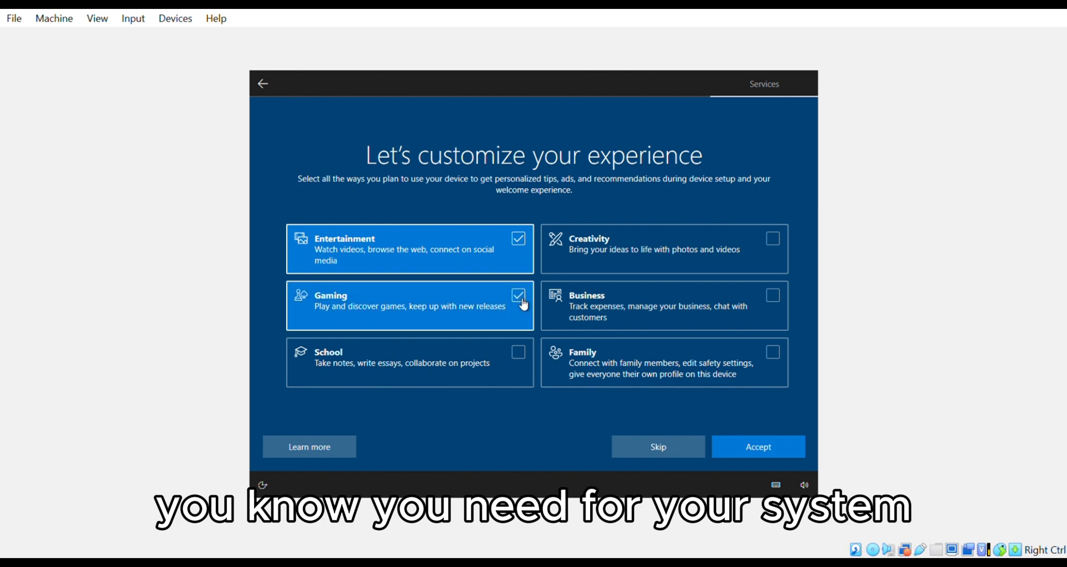
{"action": "left_click", "coordinate": [519, 351]}
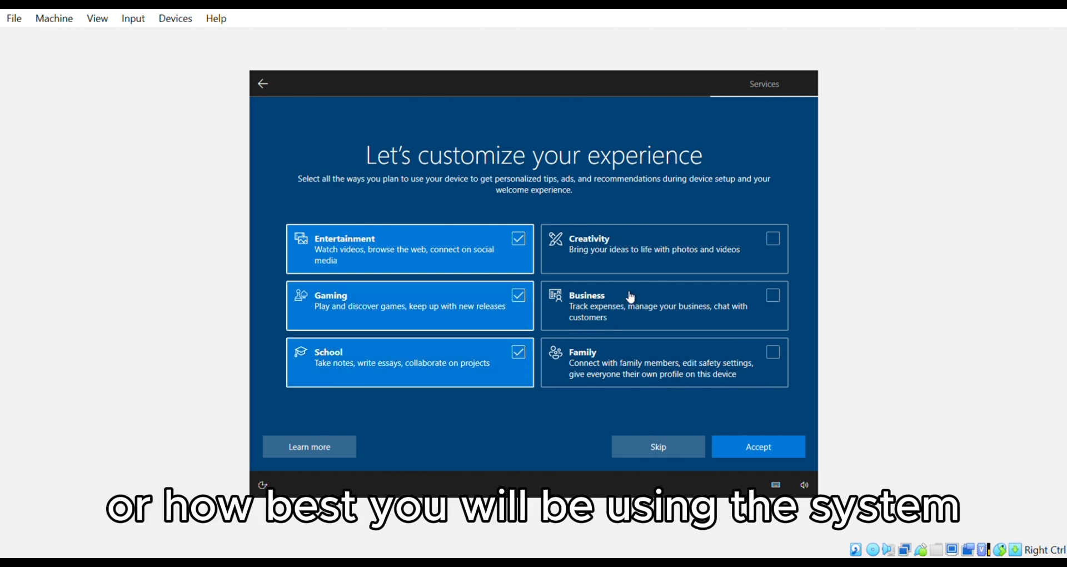
{"action": "left_click", "coordinate": [777, 248]}
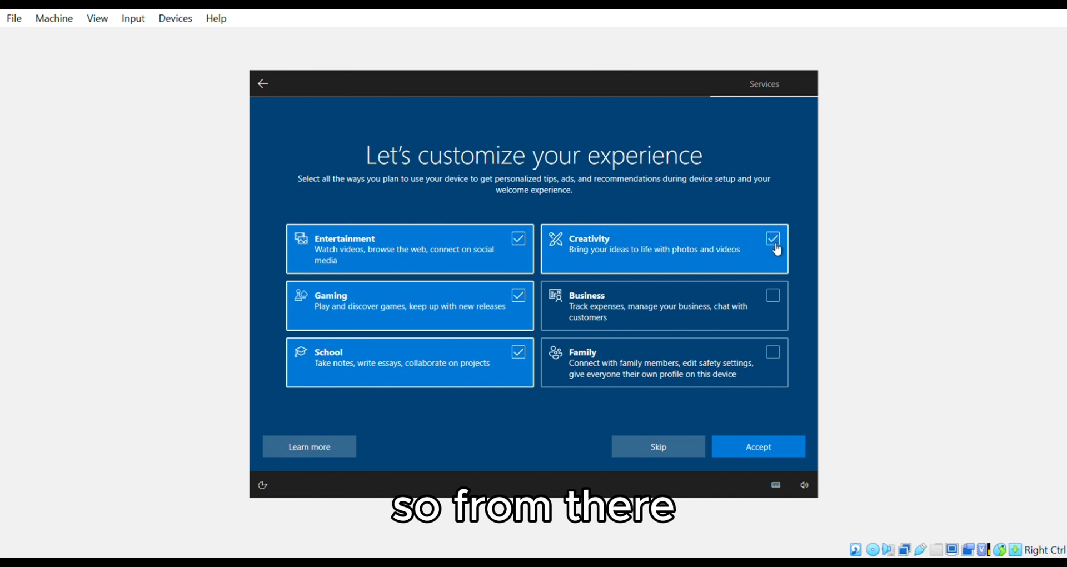
{"action": "left_click", "coordinate": [767, 302]}
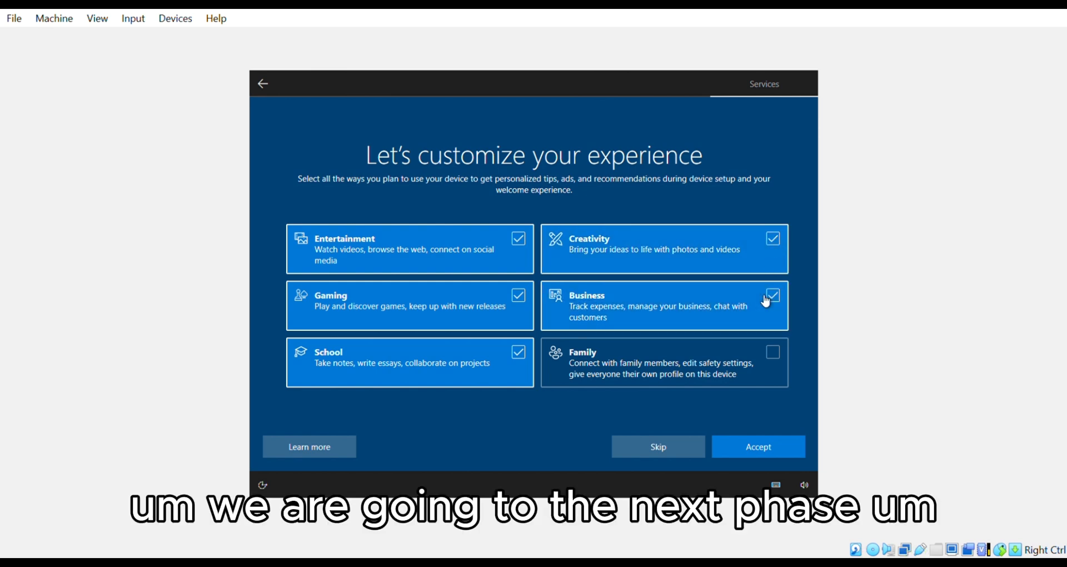
{"action": "left_click", "coordinate": [773, 351]}
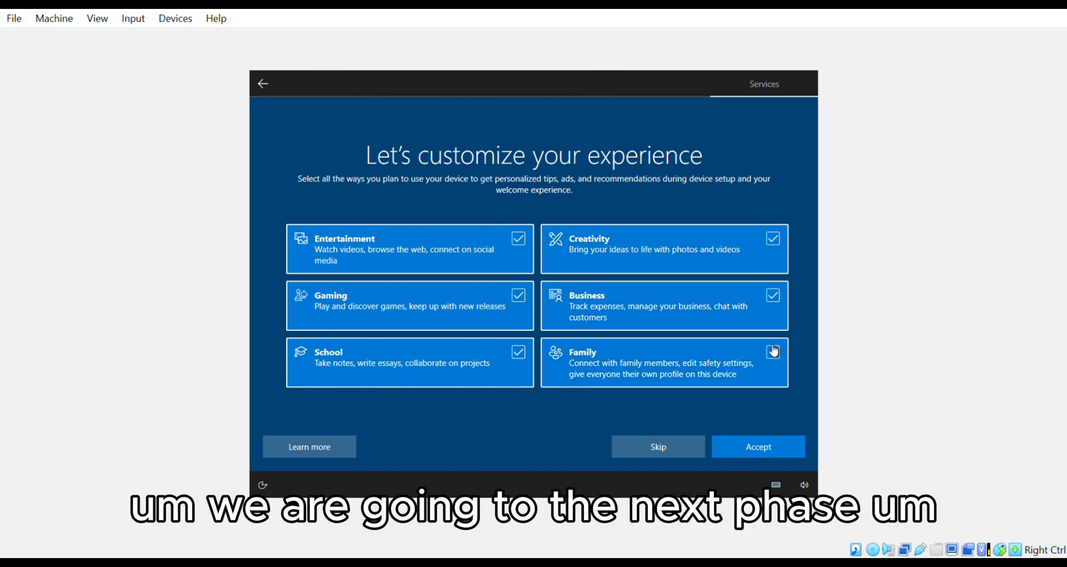
{"action": "left_click", "coordinate": [770, 447]}
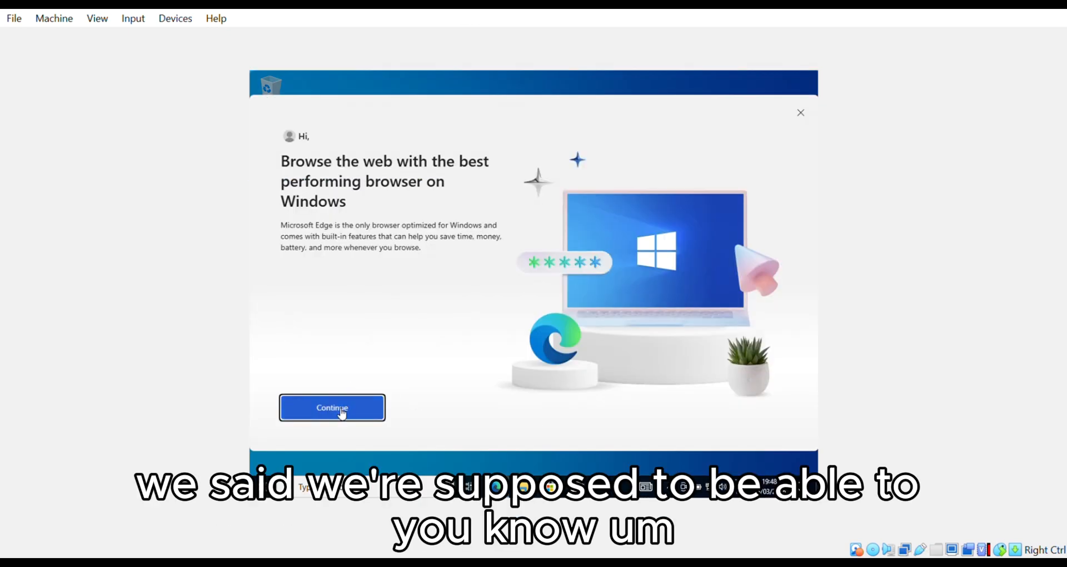
Continue through the Microsoft Edge welcome, start without syncing existing data, and choose to sign in for Google data.
{"action": "left_click", "coordinate": [340, 412]}
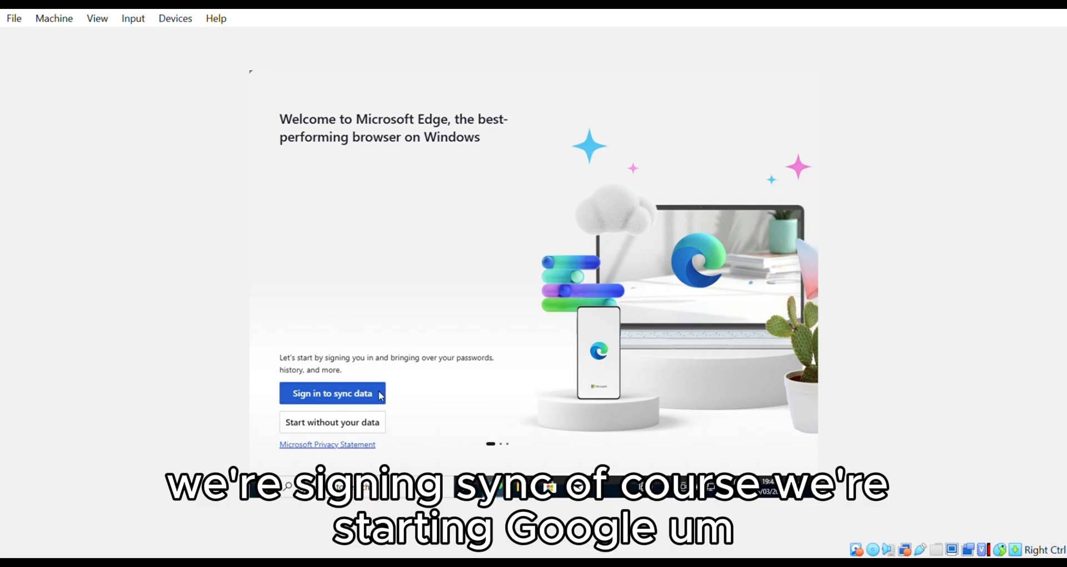
{"action": "left_click", "coordinate": [361, 425]}
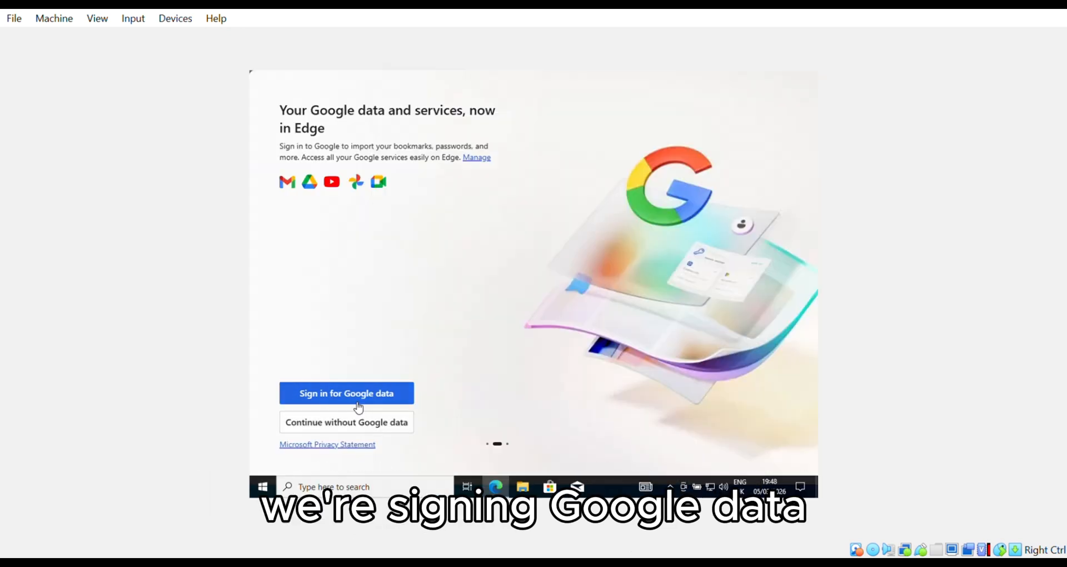
{"action": "left_click", "coordinate": [358, 405]}
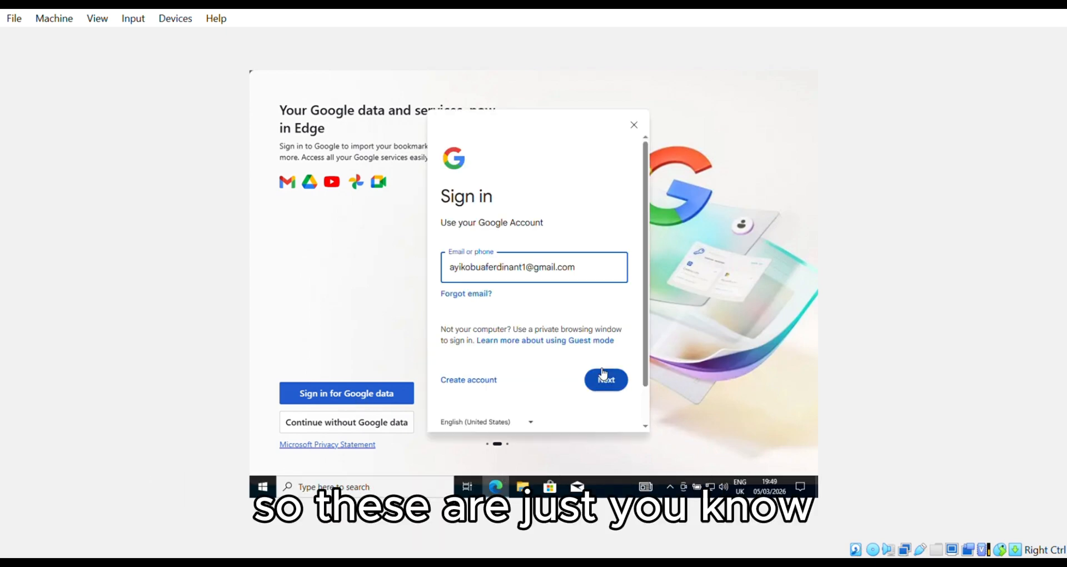
Sign in with the Google account e-mail and password, and confirm the personalized Microsoft experience to start browsing.
{"action": "left_click", "coordinate": [607, 381]}
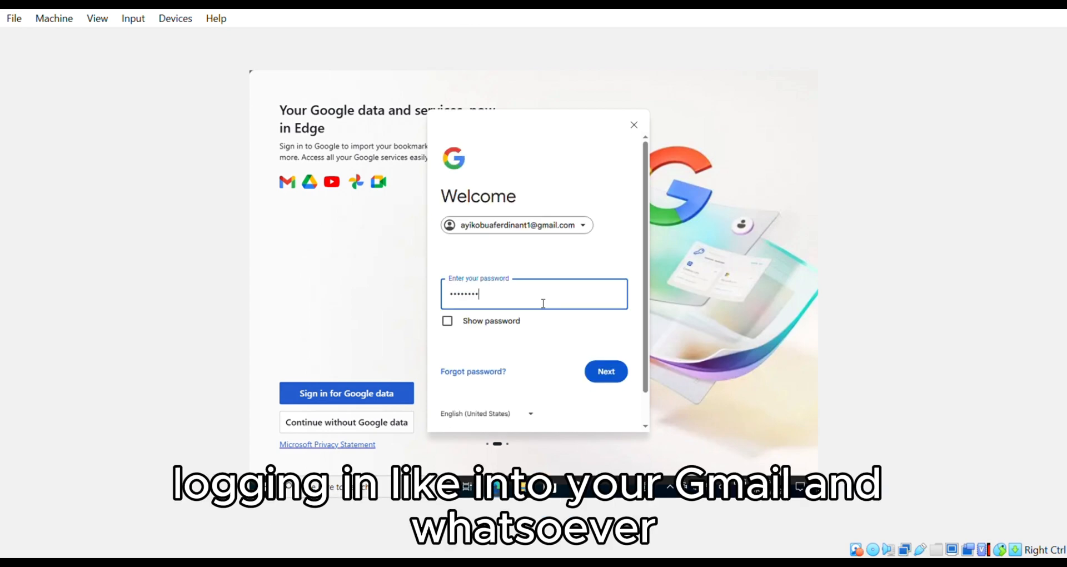
{"action": "type", "text": "••"}
{"action": "left_click", "coordinate": [605, 371]}
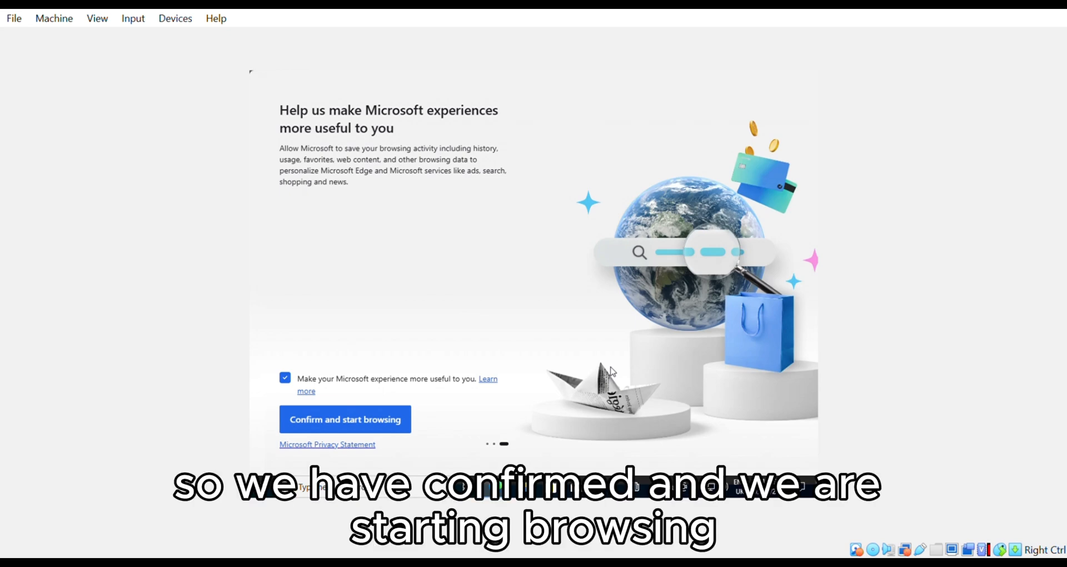
{"action": "left_click", "coordinate": [393, 427]}
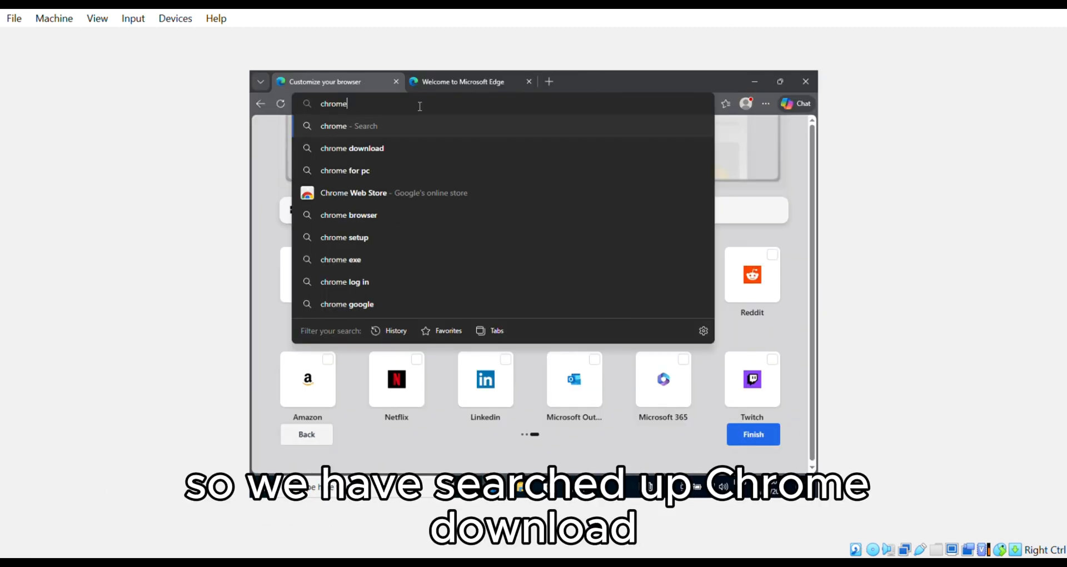
Search for "chrome download" and download Chrome from Google's official Chrome page.
{"action": "left_click", "coordinate": [369, 151]}
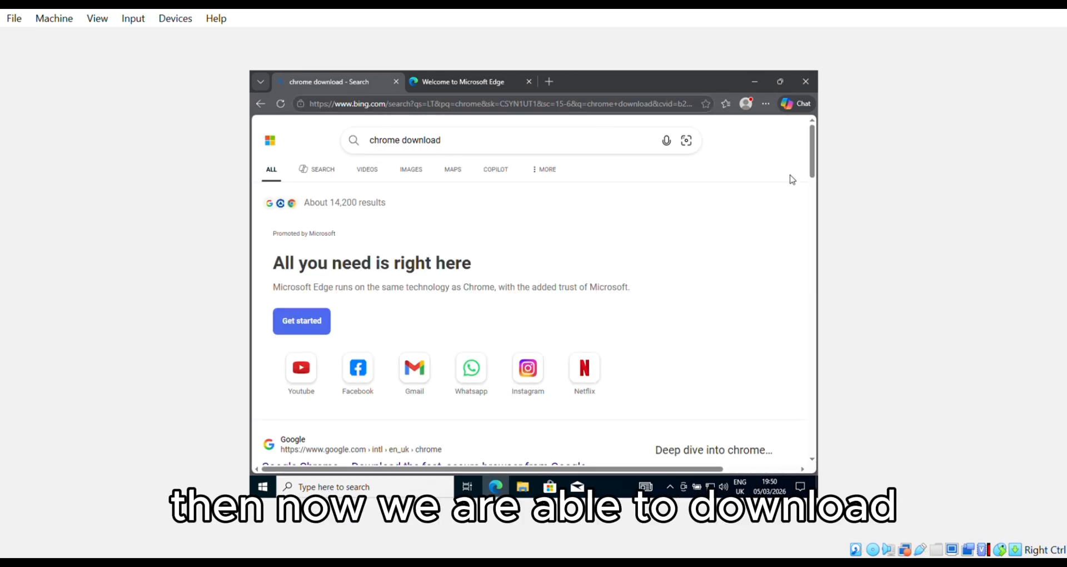
{"action": "left_click_drag", "start_coordinate": [813, 164], "coordinate": [810, 189]}
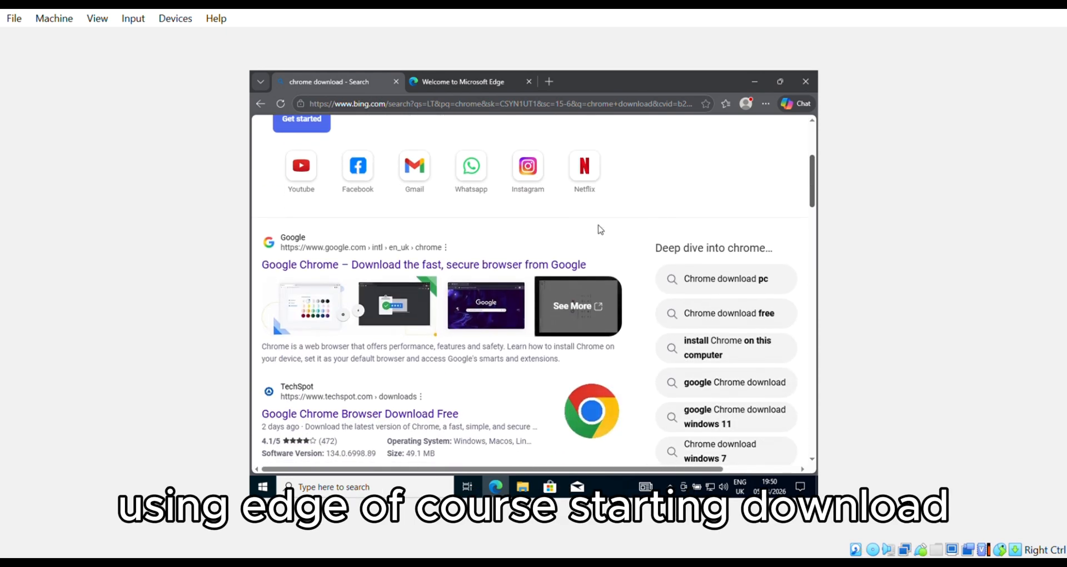
{"action": "left_click", "coordinate": [540, 266]}
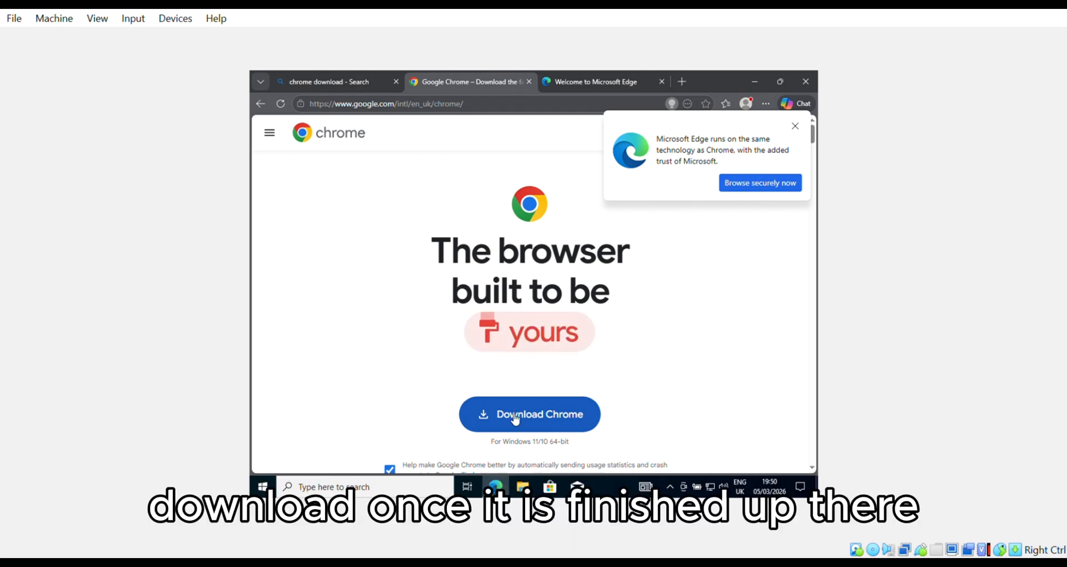
{"action": "left_click", "coordinate": [515, 418]}
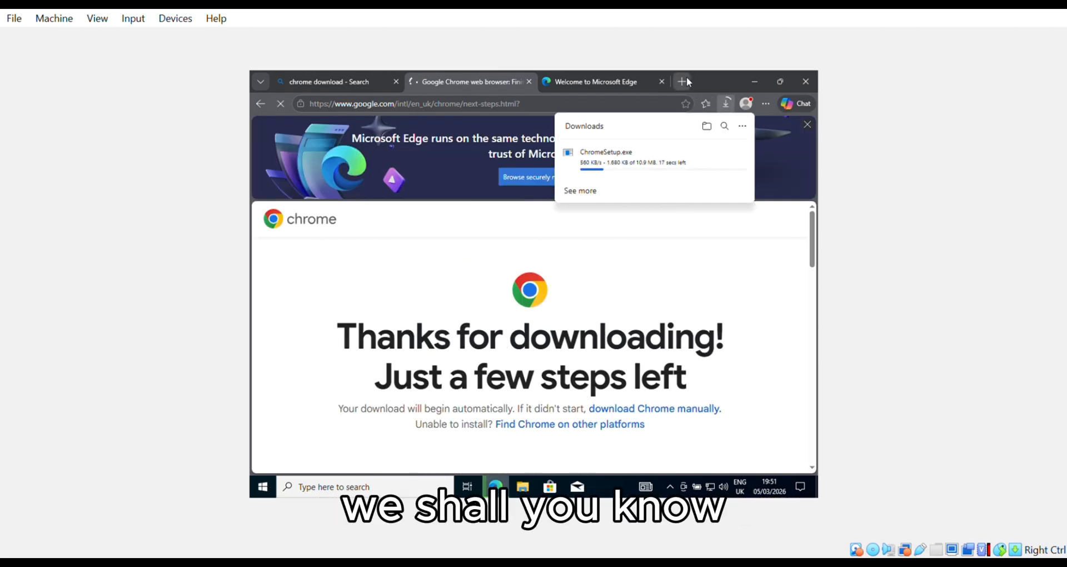
Run the downloaded ChromeSetup.exe and allow the Google Installer to make changes to the device.
{"action": "left_click", "coordinate": [728, 102]}
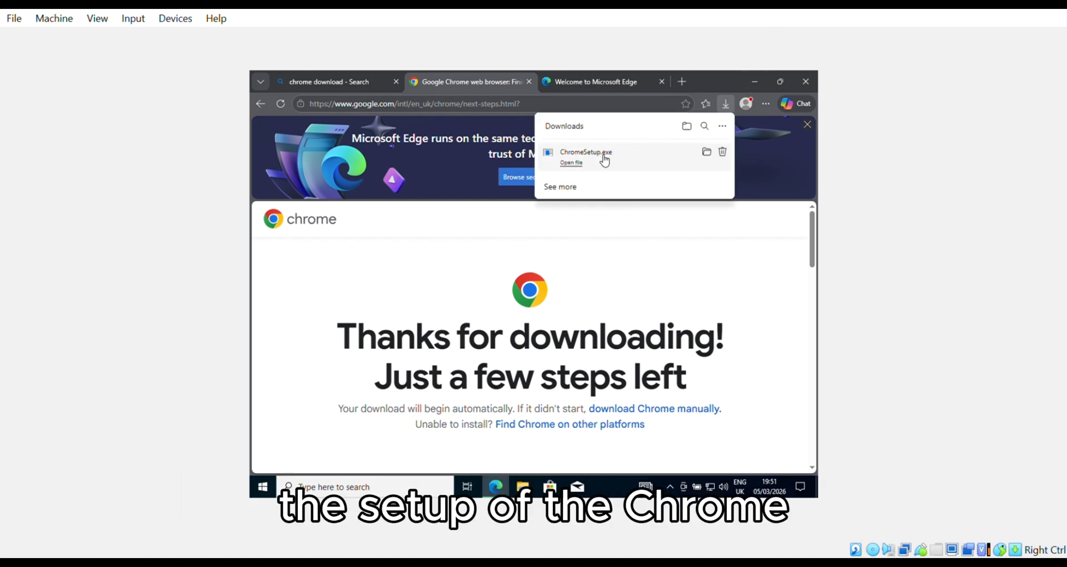
{"action": "left_click", "coordinate": [589, 165]}
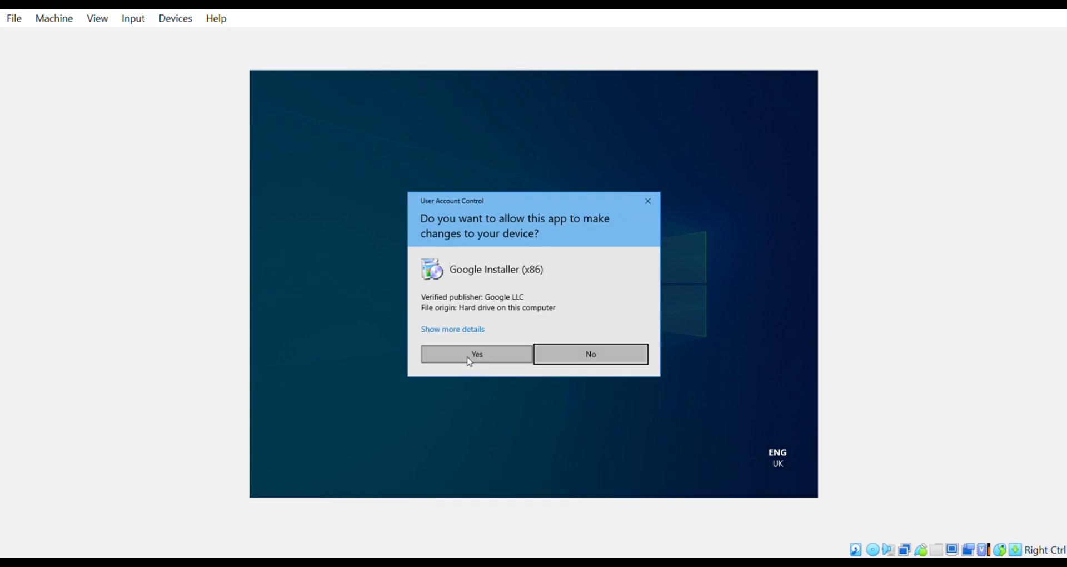
{"action": "left_click", "coordinate": [468, 355]}
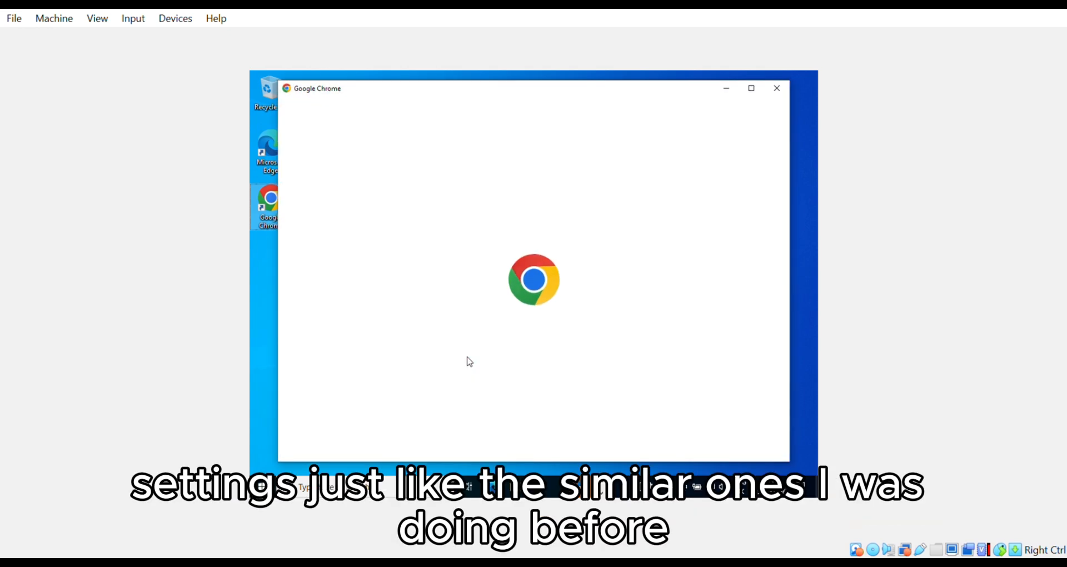
Complete the Chrome first-run setup by turning on sync and setting Chrome as the default browser.
{"action": "left_click", "coordinate": [679, 439]}
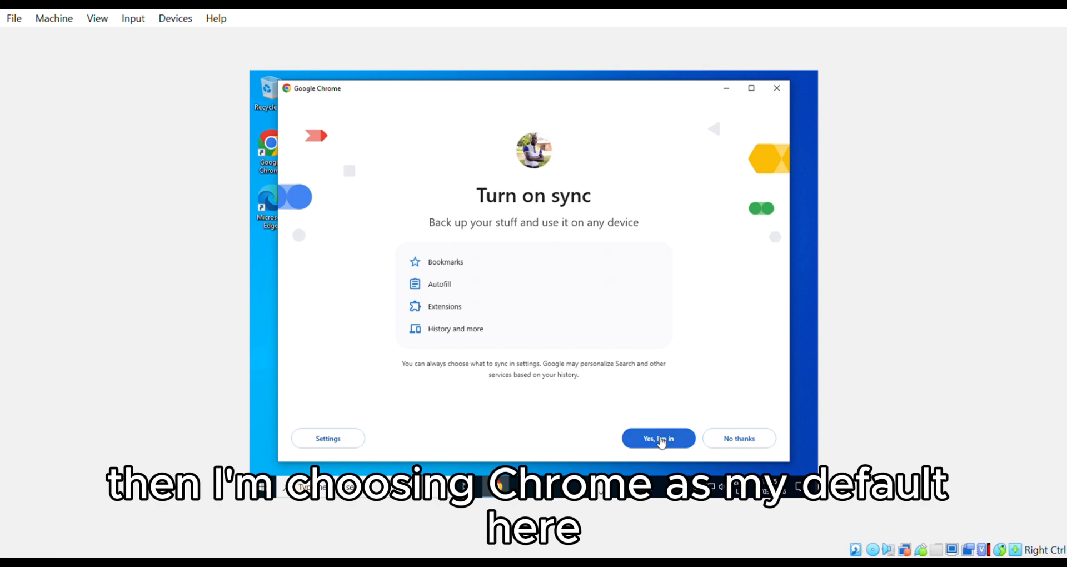
{"action": "left_click", "coordinate": [661, 440]}
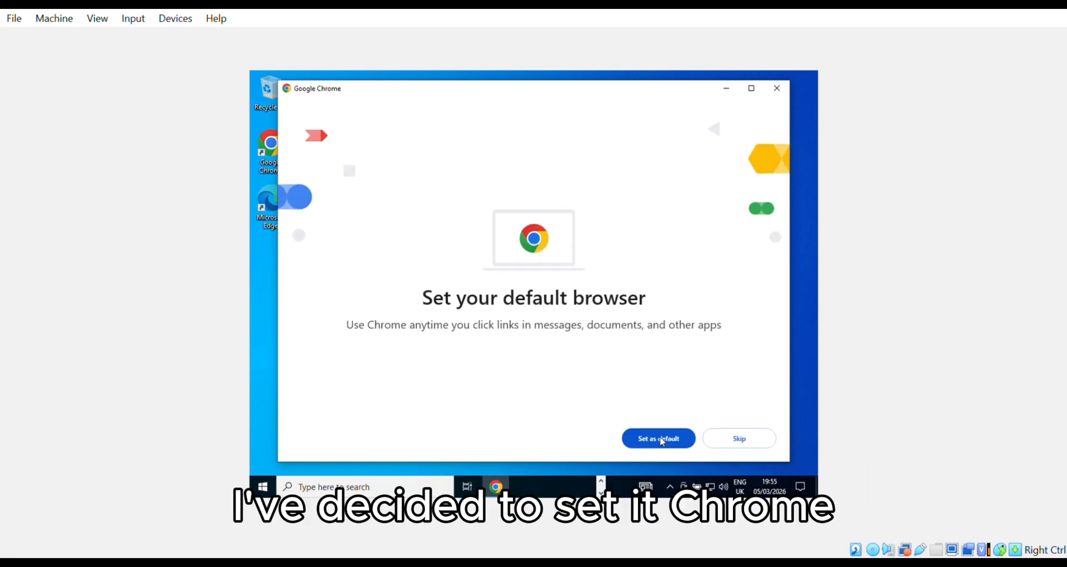
{"action": "left_click", "coordinate": [661, 439]}
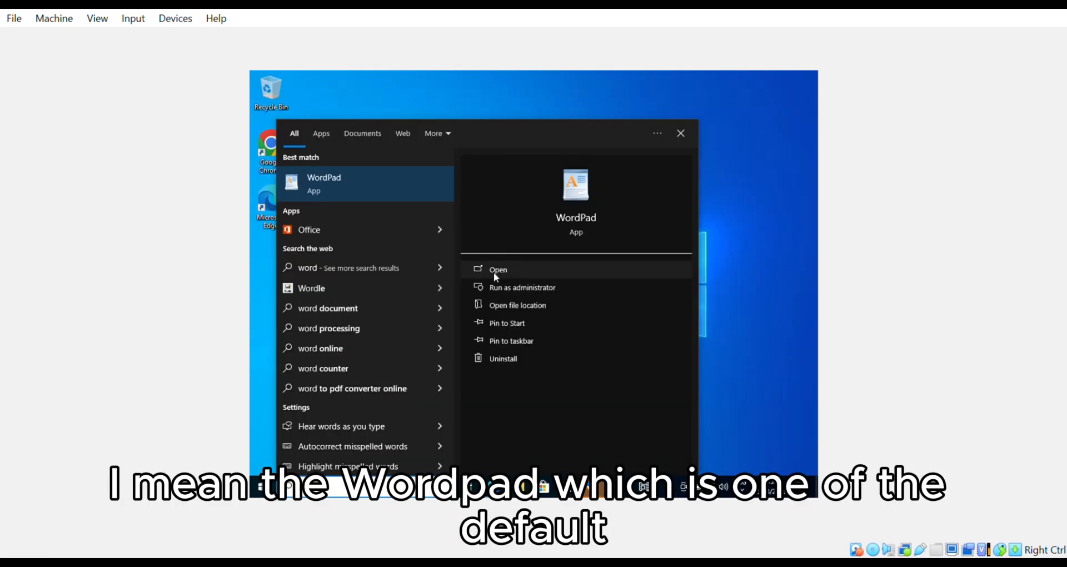
Open WordPad from the search results to view it, and close its blank document.
{"action": "left_click", "coordinate": [494, 272]}
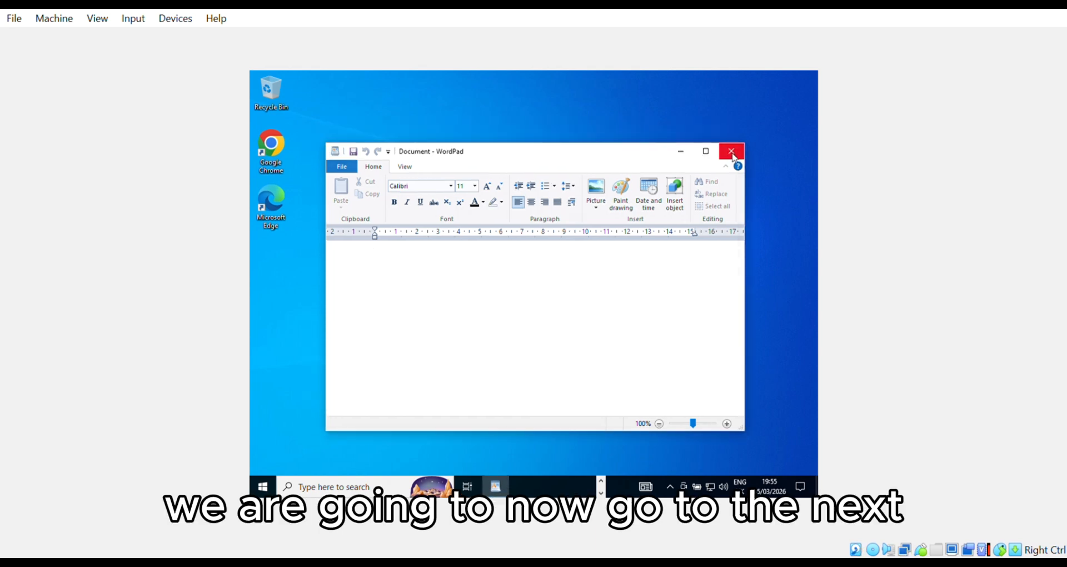
{"action": "left_click", "coordinate": [732, 154]}
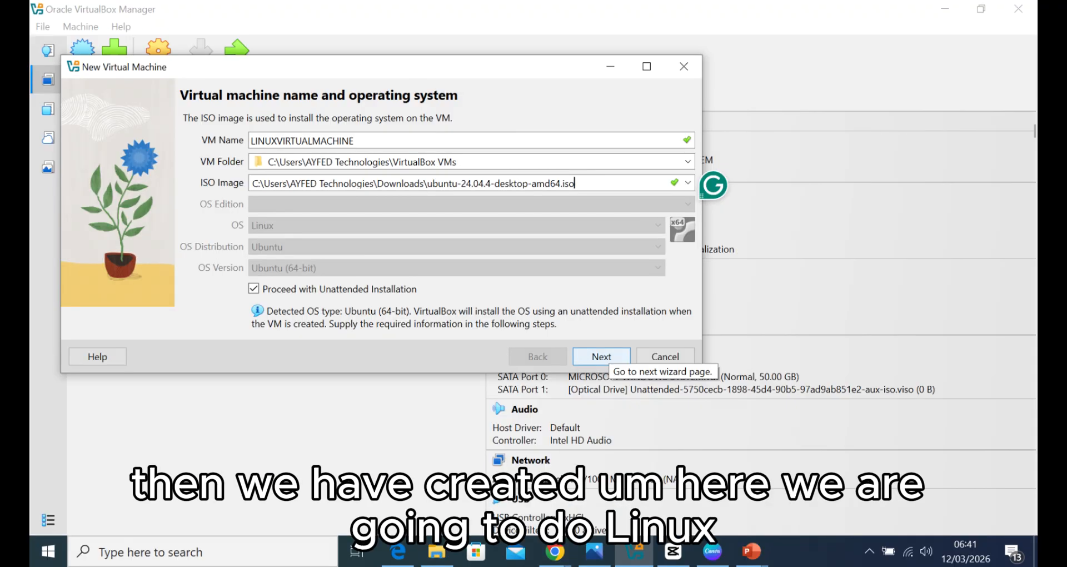
Continue creating LINUXVIRTUALMACHINE from ubuntu-24.04.4-desktop-amd64.iso with unattended installation, and boot it with Ubuntu (safe graphics).
{"action": "left_click", "coordinate": [601, 356]}
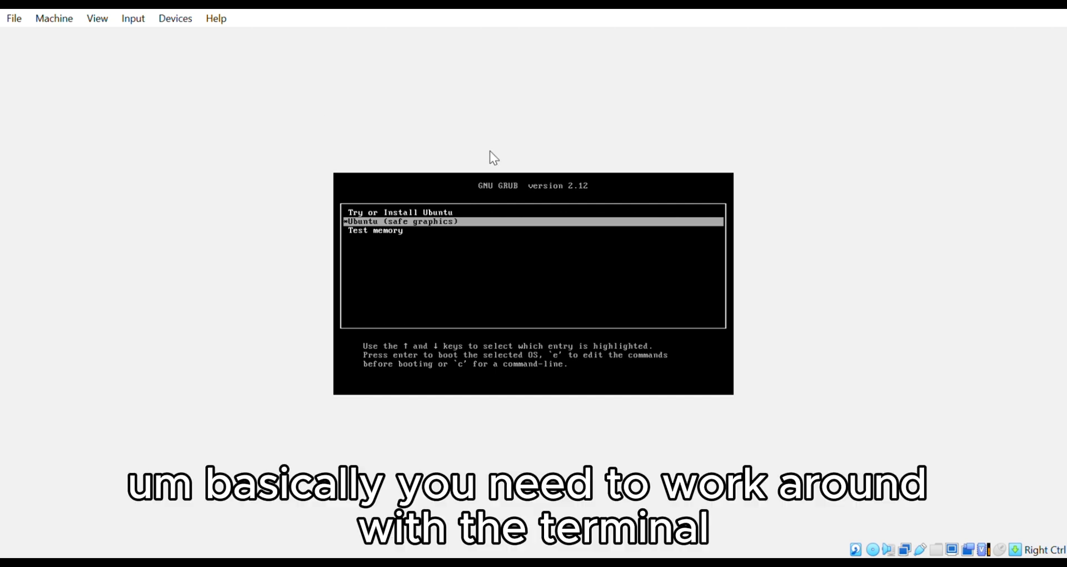
{"action": "key", "text": "Return"}
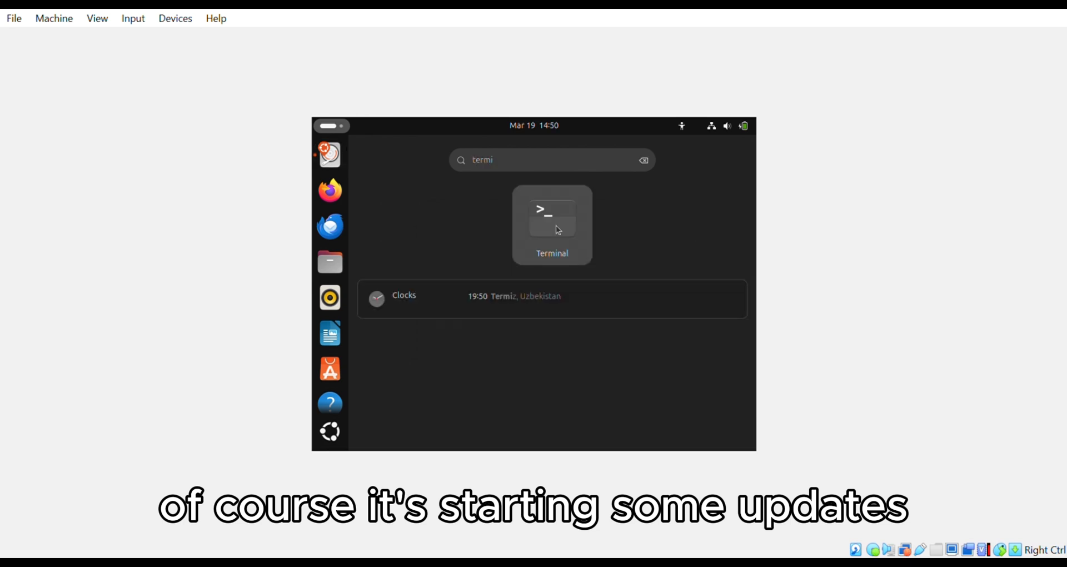
Open the Terminal found by the Ubuntu application search for "termi".
{"action": "left_click", "coordinate": [556, 225]}
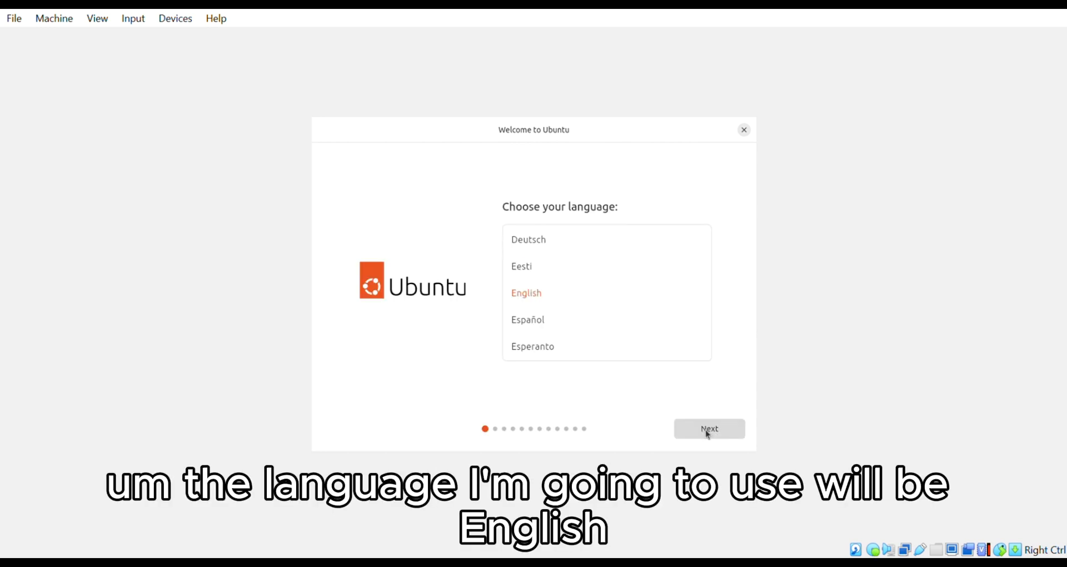
Set up the Ubuntu installer with English, default accessibility options, the English (UK) keyboard variant, and the wired connection.
{"action": "left_click", "coordinate": [707, 433]}
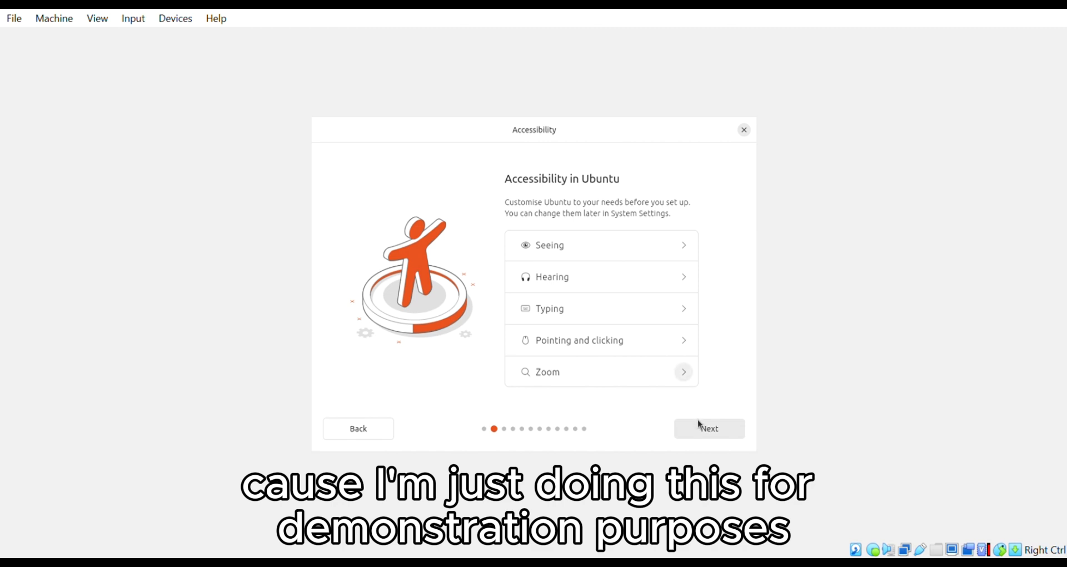
{"action": "left_click", "coordinate": [712, 436]}
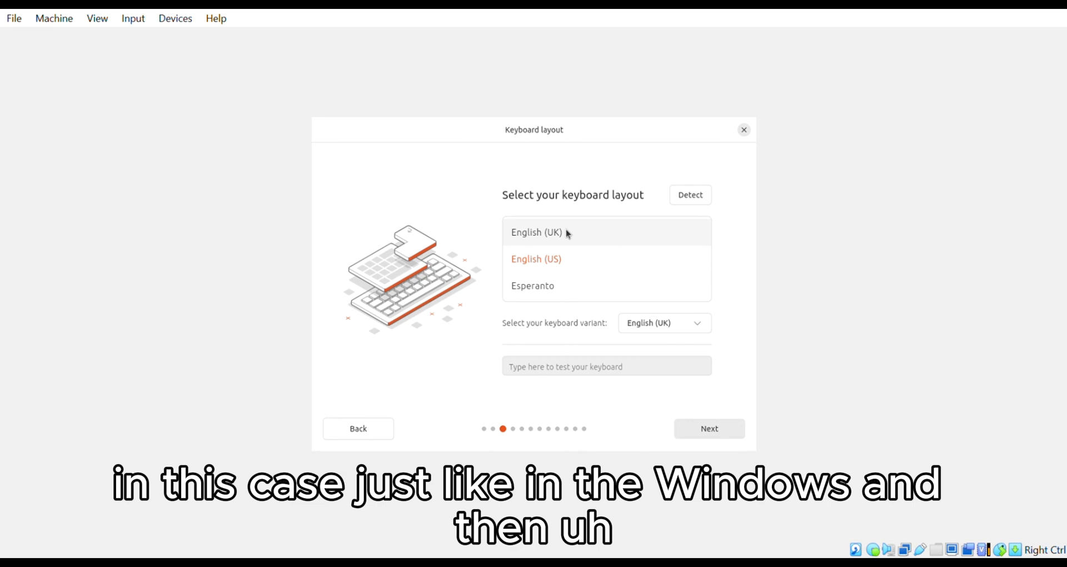
{"action": "left_click", "coordinate": [730, 434]}
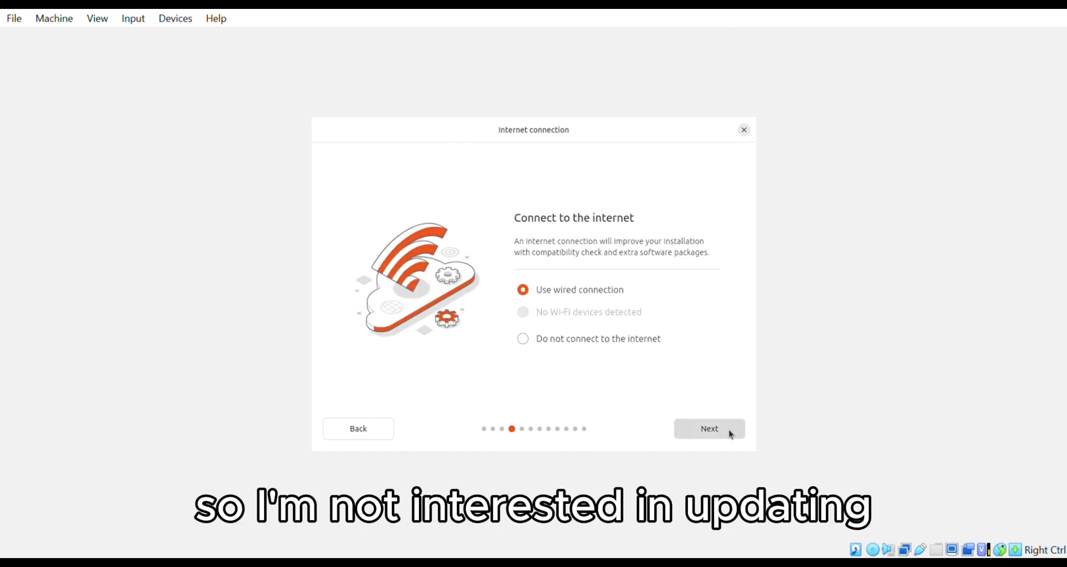
{"action": "left_click", "coordinate": [730, 432]}
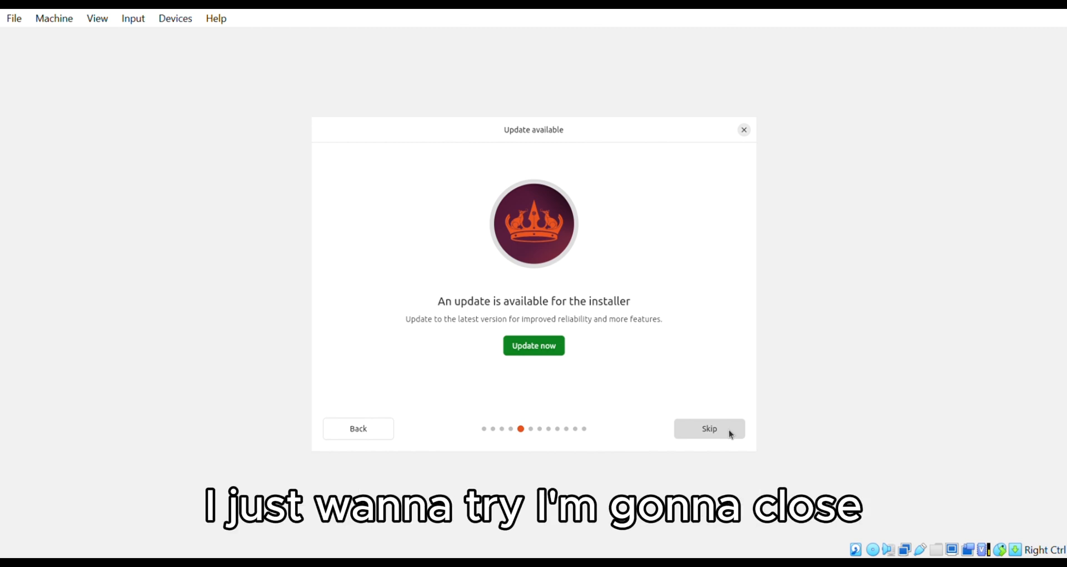
Skip the installer update, choose Try Ubuntu, and close the setup wizard.
{"action": "left_click", "coordinate": [730, 431]}
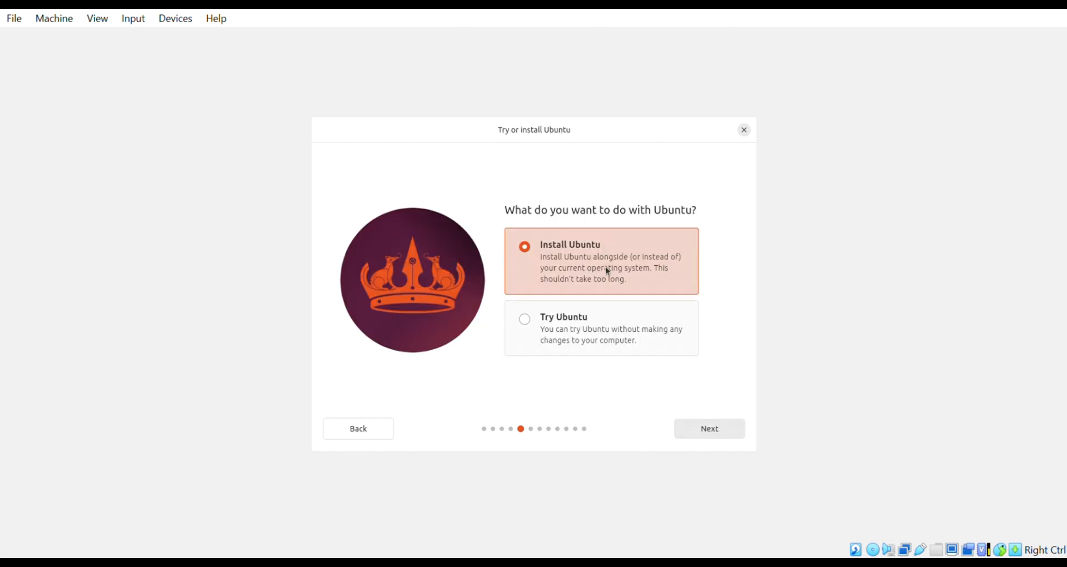
{"action": "left_click", "coordinate": [600, 329]}
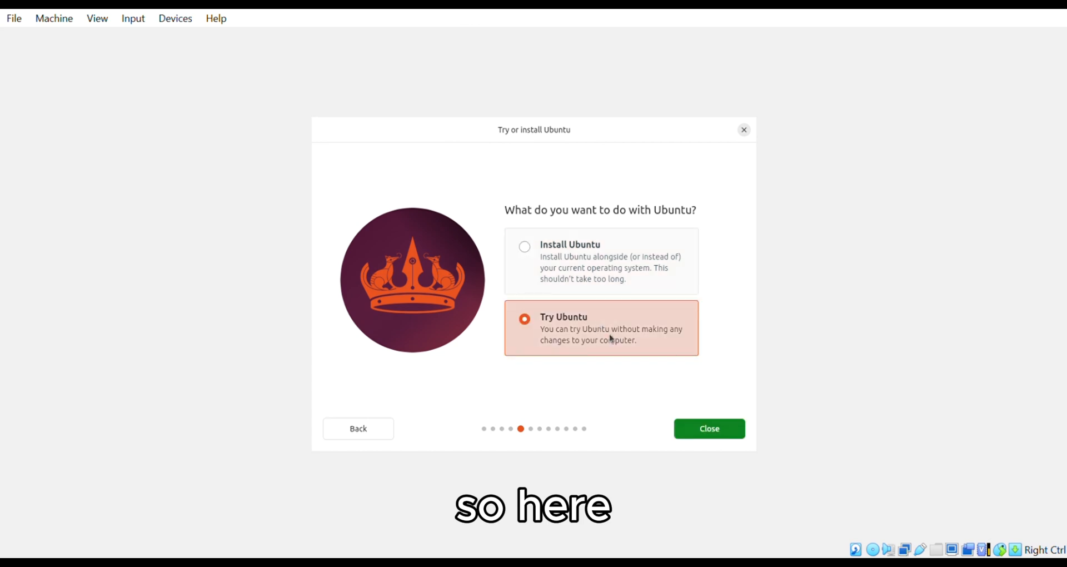
{"action": "left_click", "coordinate": [709, 429]}
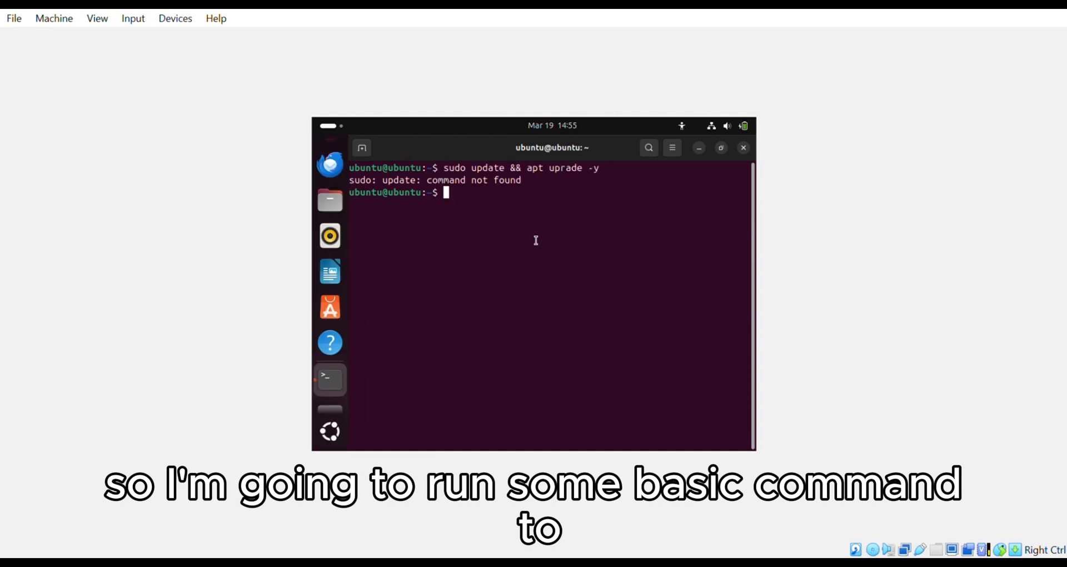
Update and upgrade the Ubuntu packages by running sudo apt update && sudo apt upgrade -y in the terminal.
{"action": "type", "text": "sudo"}
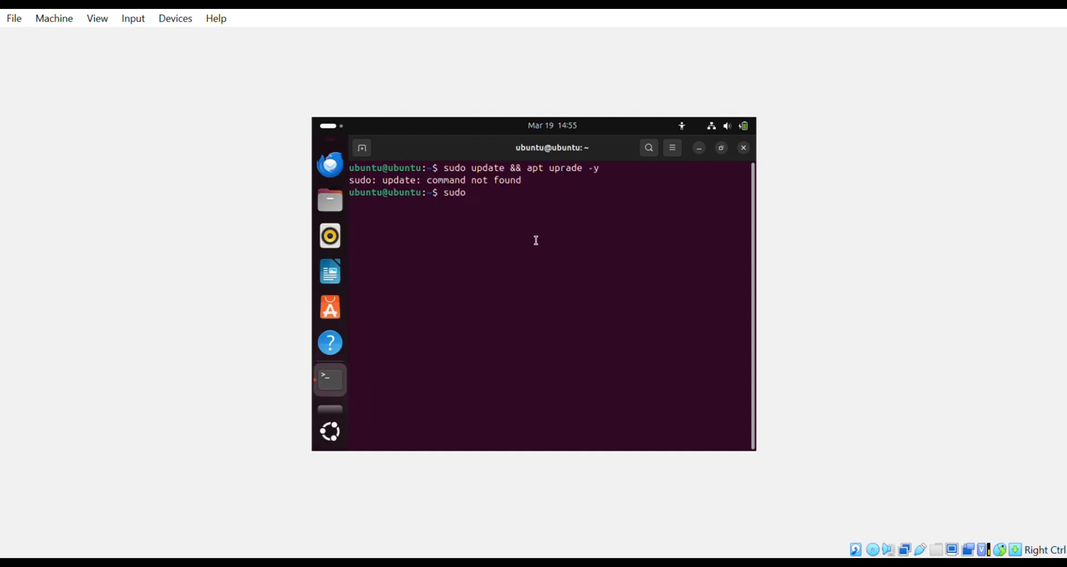
{"action": "type", "text": " ap"}
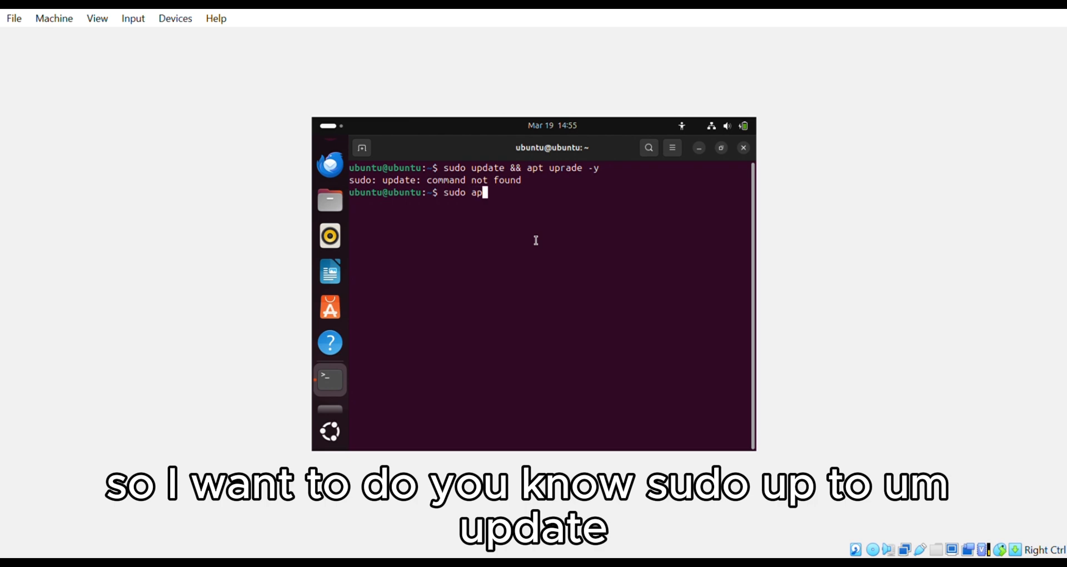
{"action": "type", "text": "t up"}
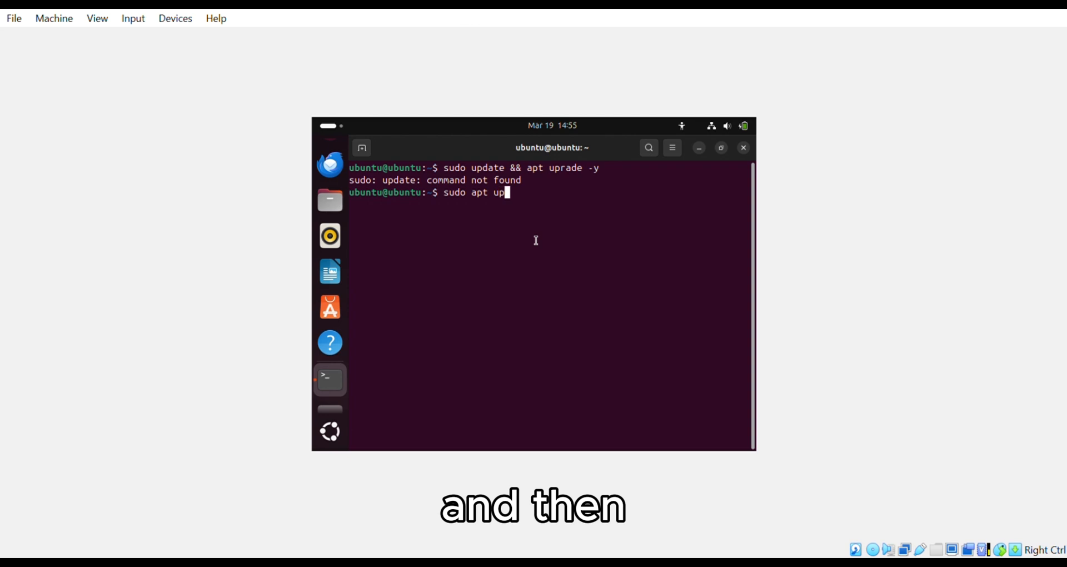
{"action": "type", "text": "date"}
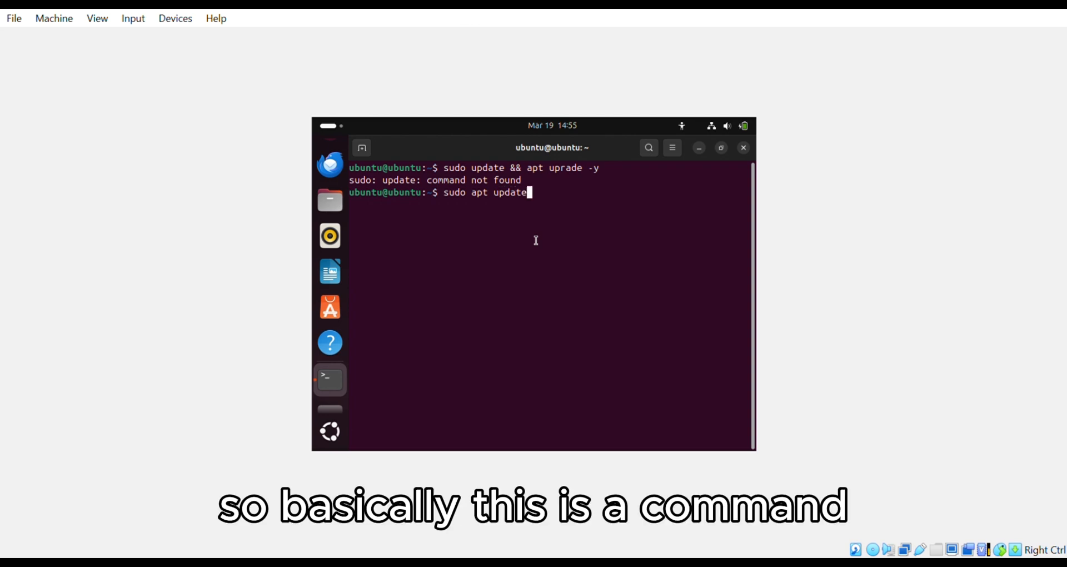
{"action": "type", "text": " &&"}
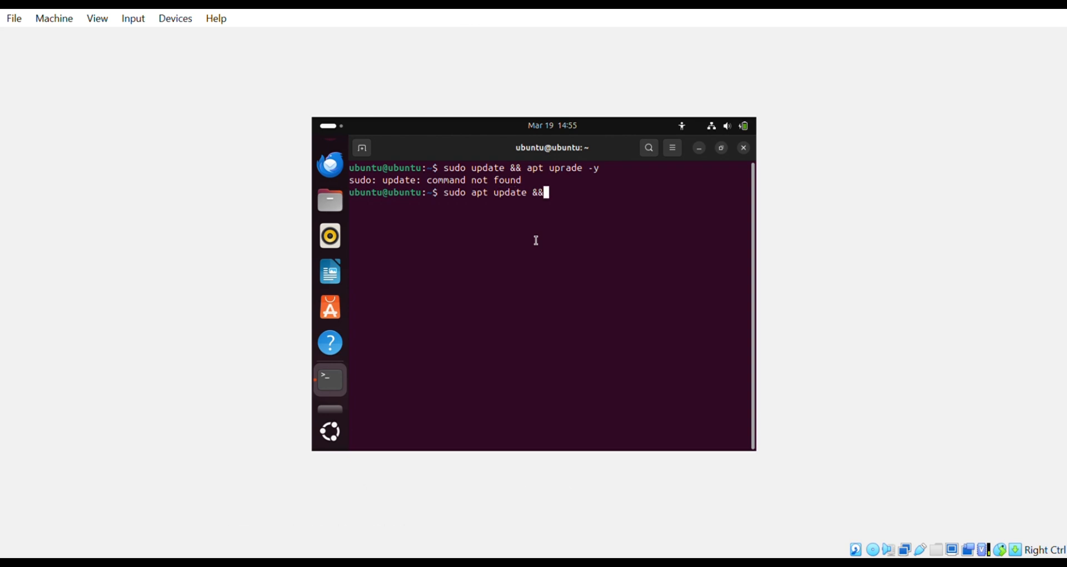
{"action": "type", "text": " apt"}
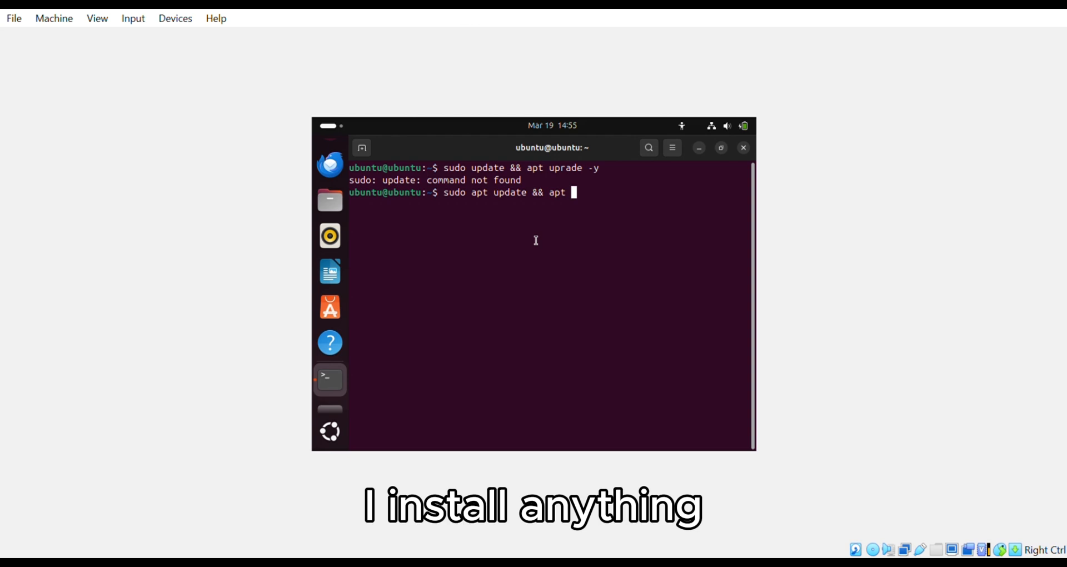
{"action": "key", "text": "Left"}
{"action": "key", "text": "Left"}
{"action": "key", "text": "Left"}
{"action": "key", "text": "Left"}
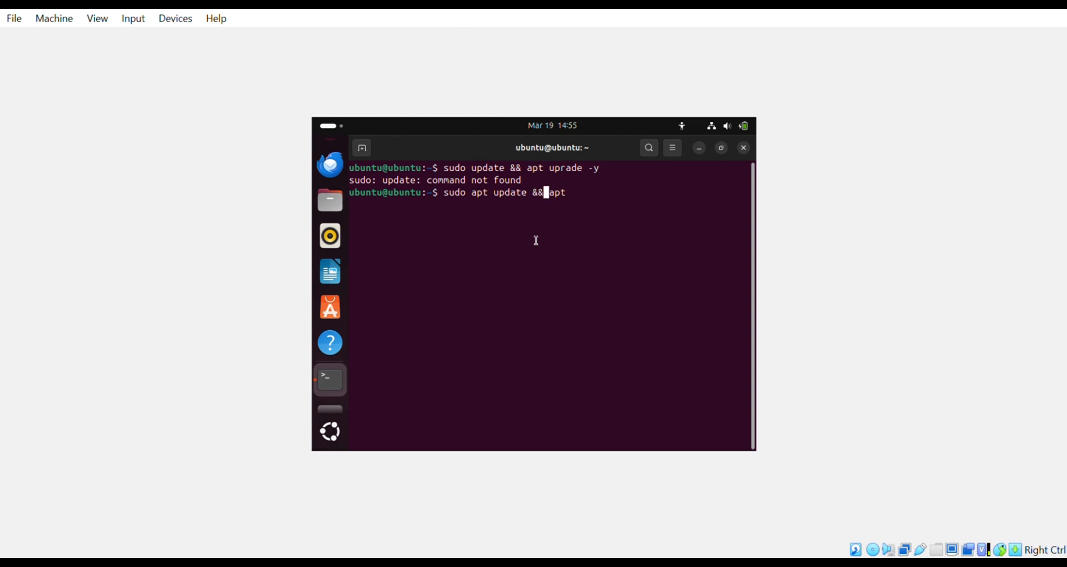
{"action": "type", "text": "sudo"}
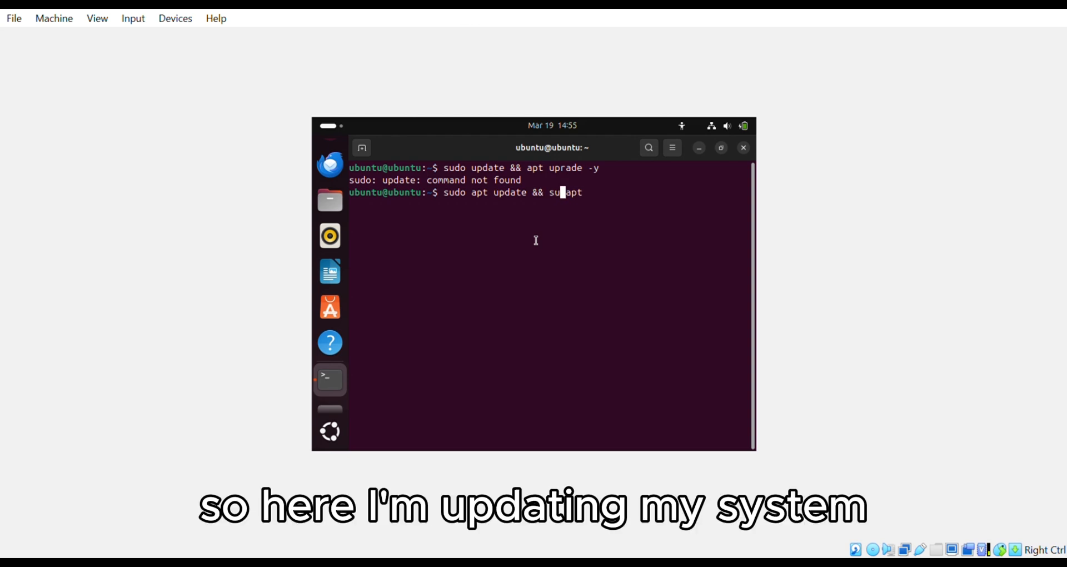
{"action": "key", "text": "Right"}
{"action": "key", "text": "Right"}
{"action": "key", "text": "Right"}
{"action": "key", "text": "Right"}
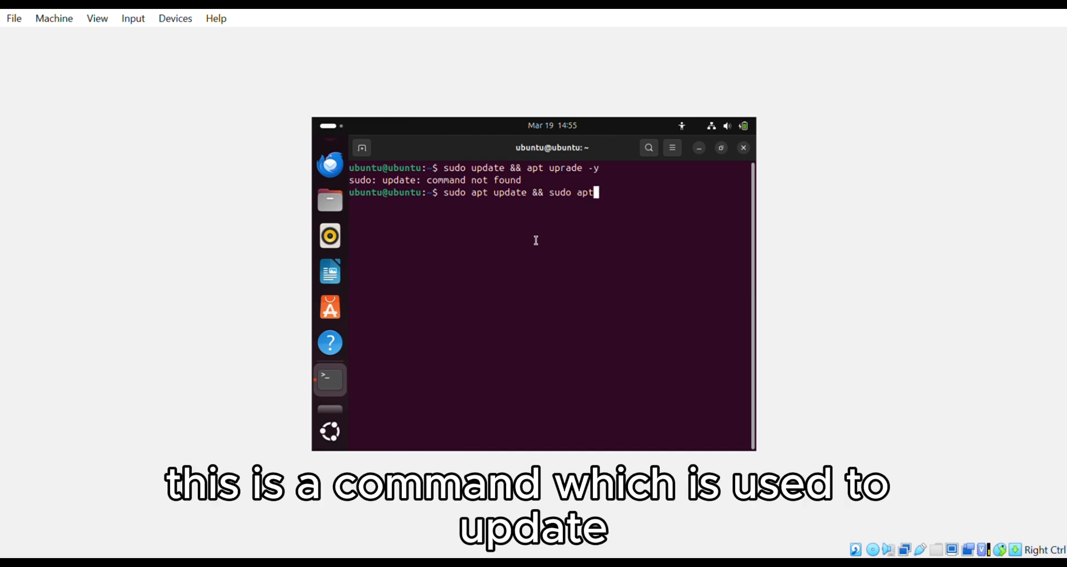
{"action": "type", "text": "u"}
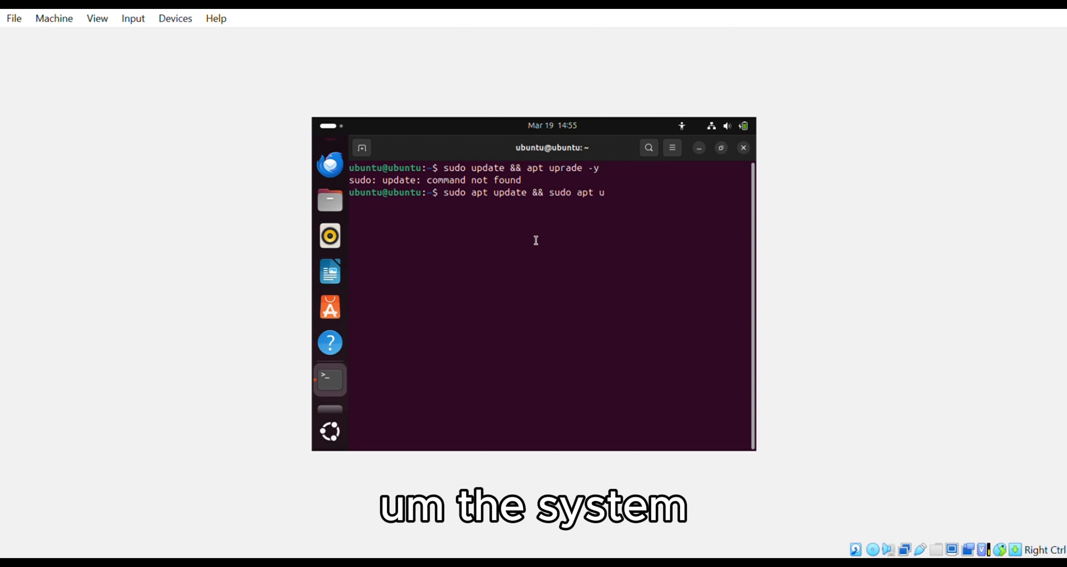
{"action": "type", "text": "pgrade"}
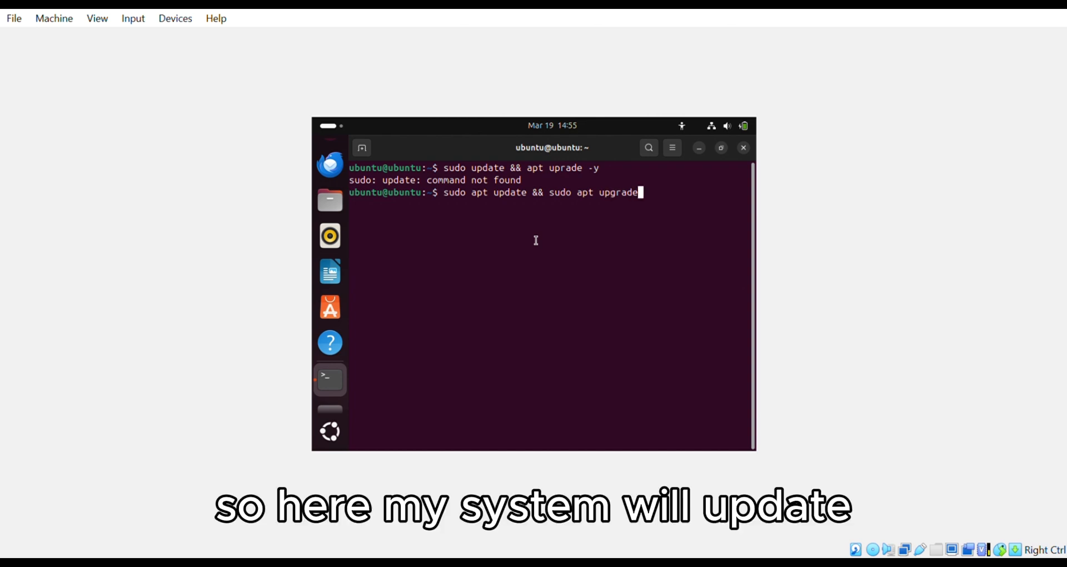
{"action": "type", "text": " -y"}
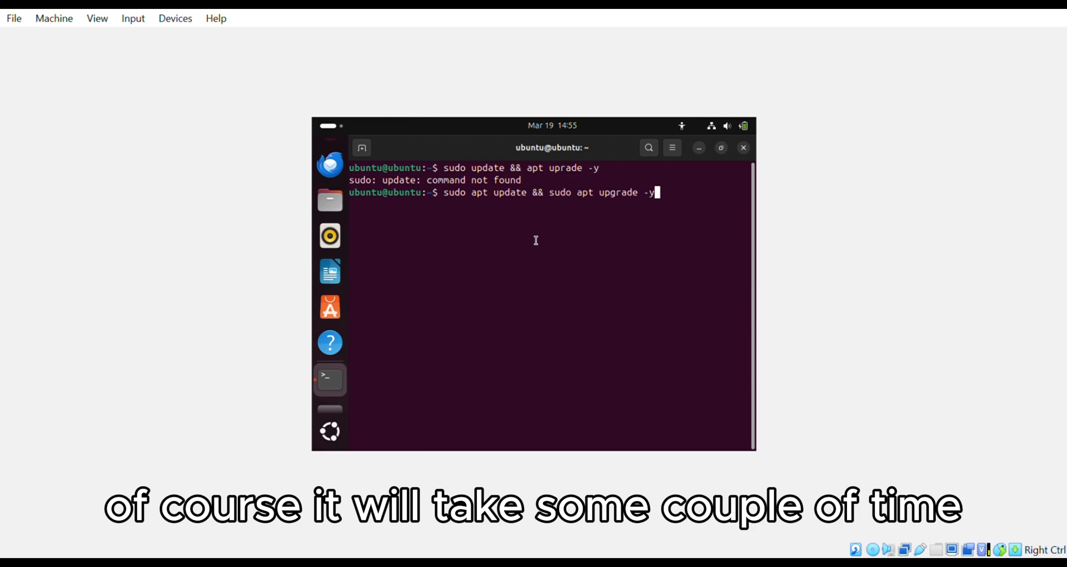
{"action": "key", "text": "Return"}
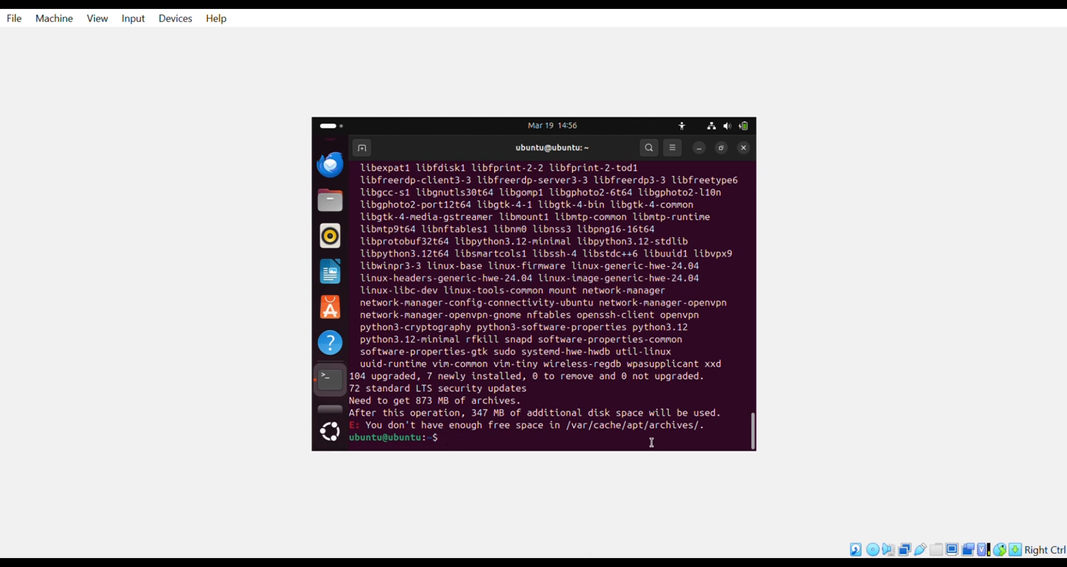
Install Visual Studio Code by running sudo snap install code --classic in the terminal.
{"action": "type", "text": "s"}
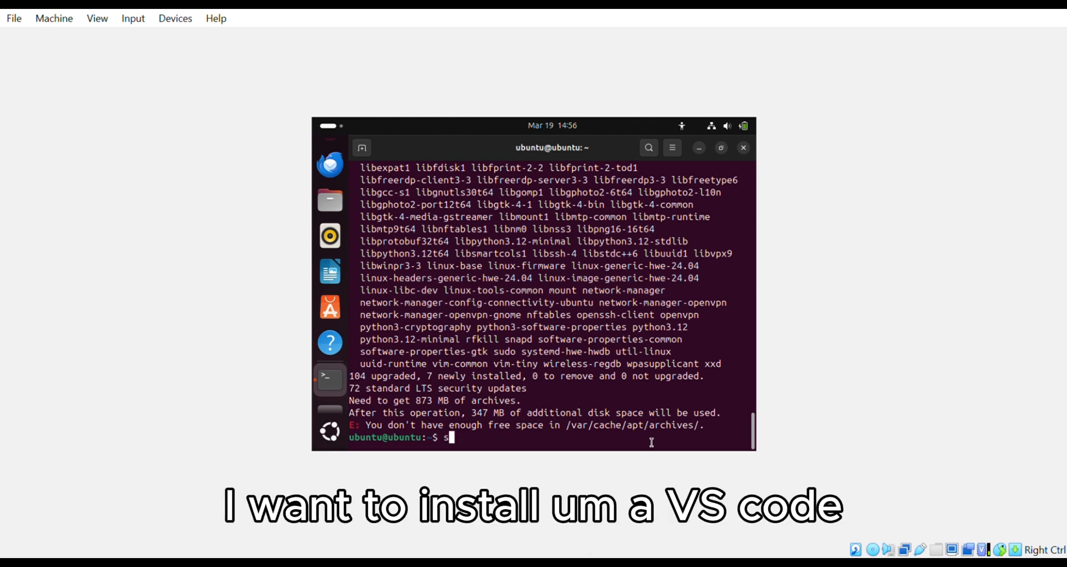
{"action": "type", "text": "udo snap"}
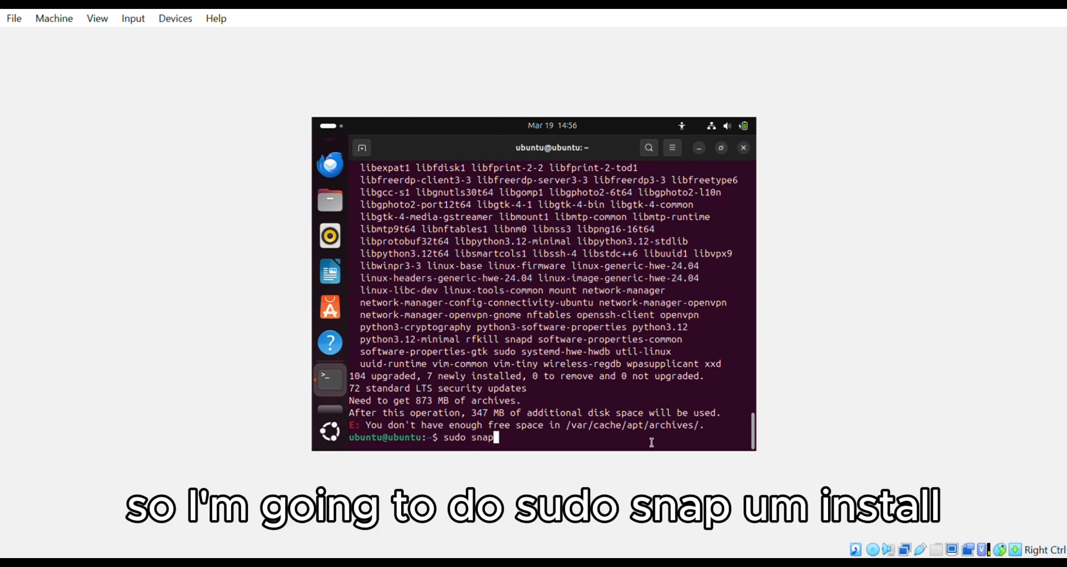
{"action": "type", "text": " install"}
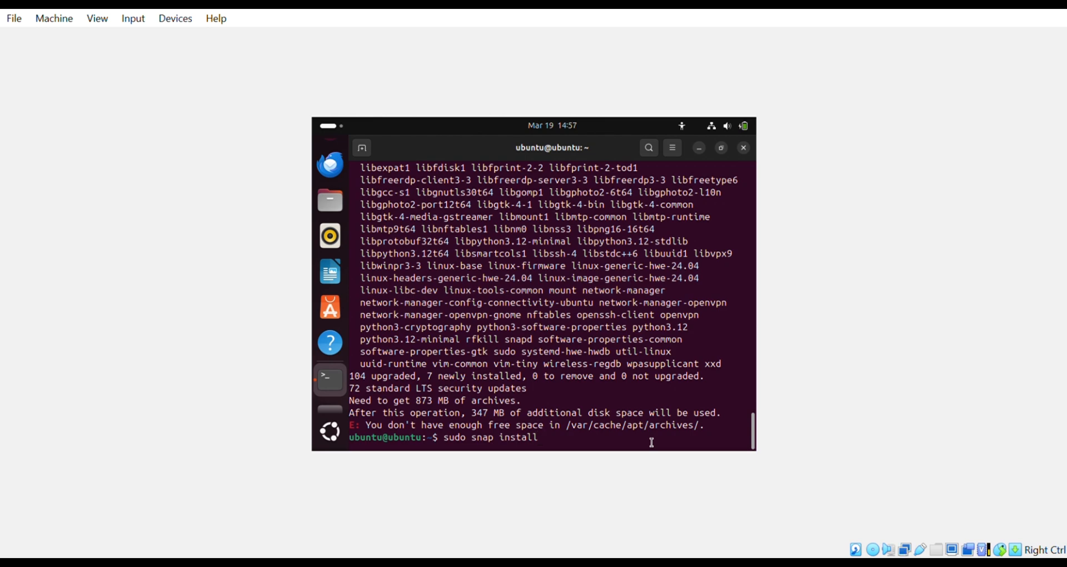
{"action": "type", "text": " code --c"}
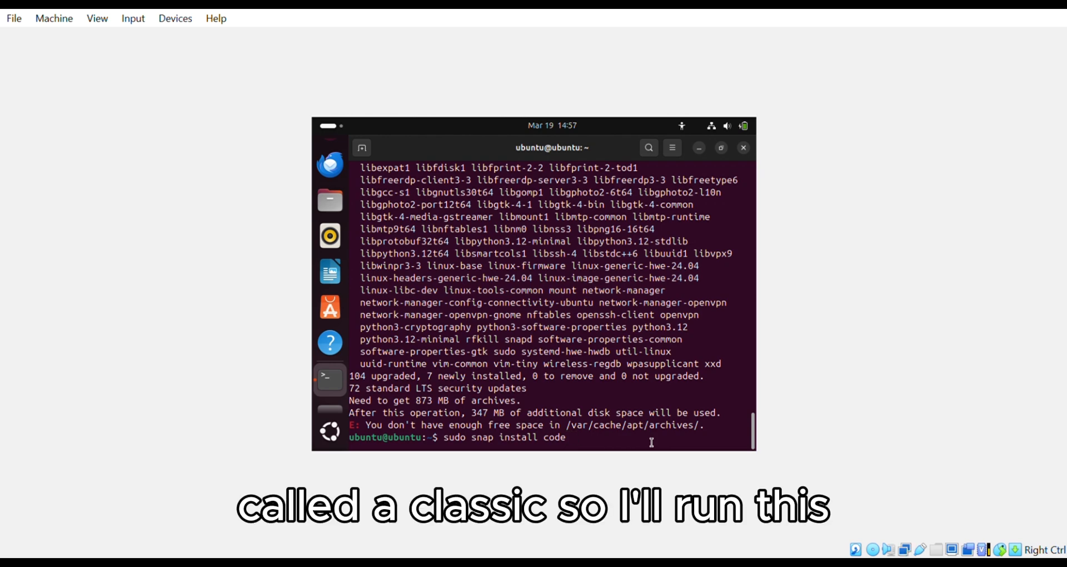
{"action": "type", "text": "lassic"}
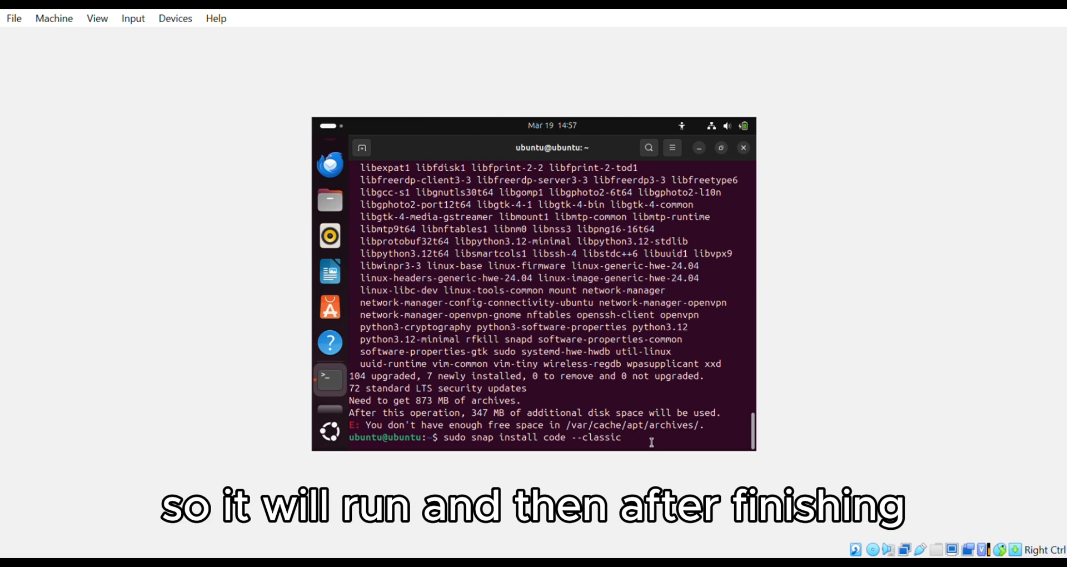
{"action": "key", "text": "Return"}
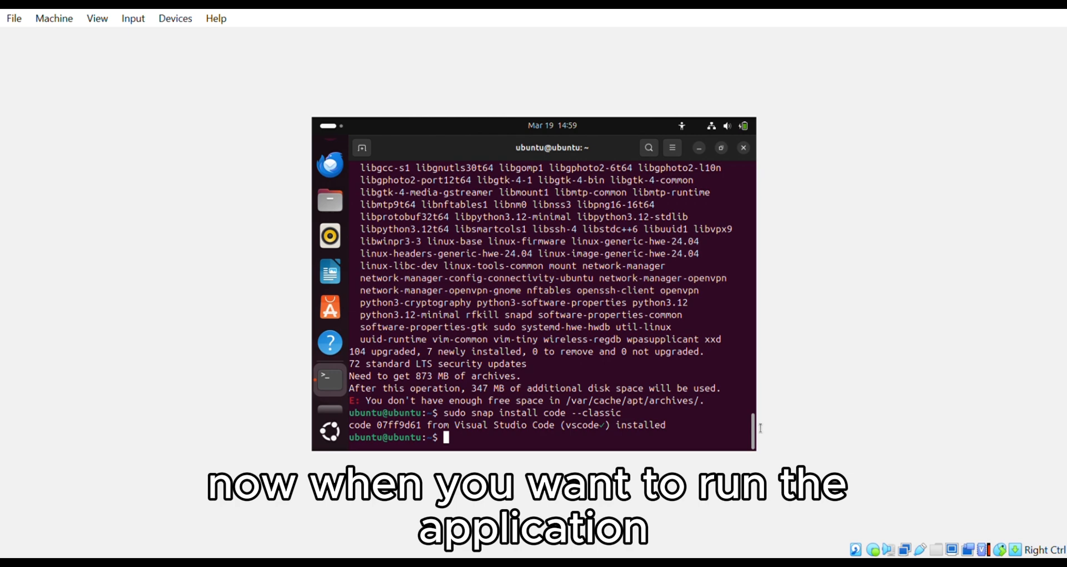
Launch Visual Studio Code from the terminal with the code command, and close the virtual machine.
{"action": "type", "text": "code"}
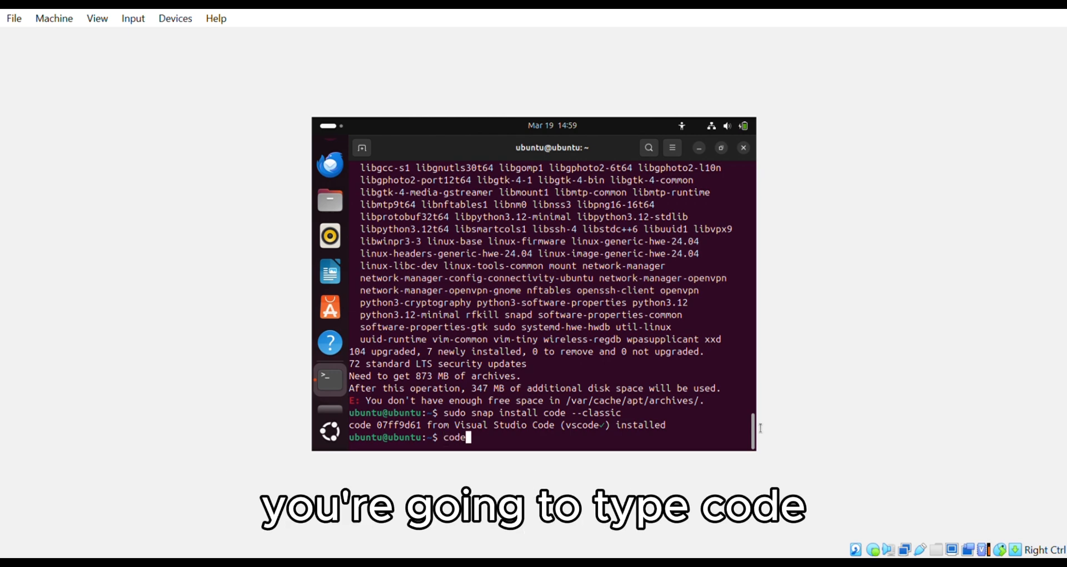
{"action": "key", "text": "Return"}
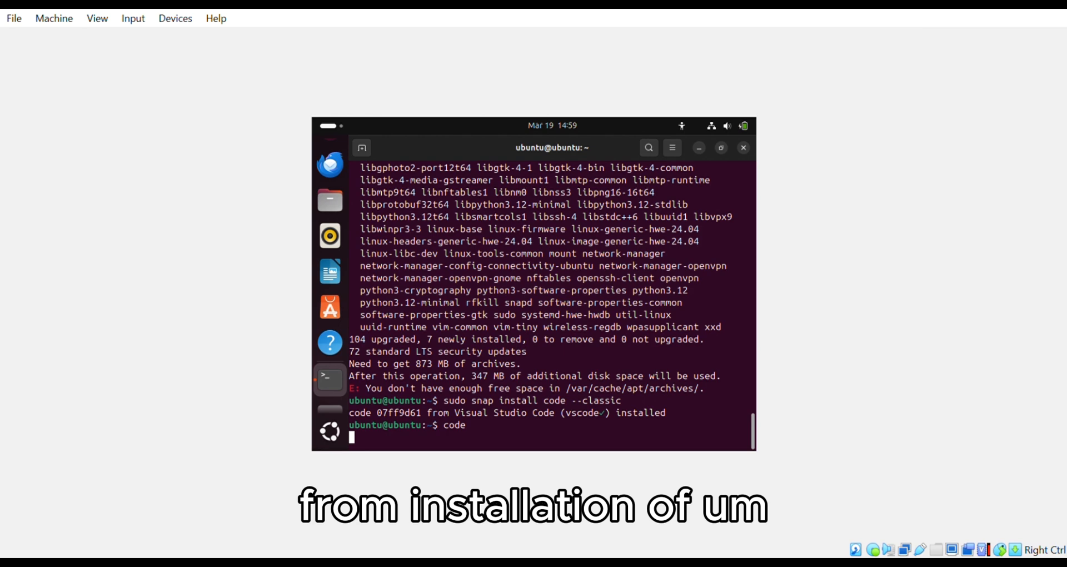
{"action": "key", "text": "ctrl+q"}
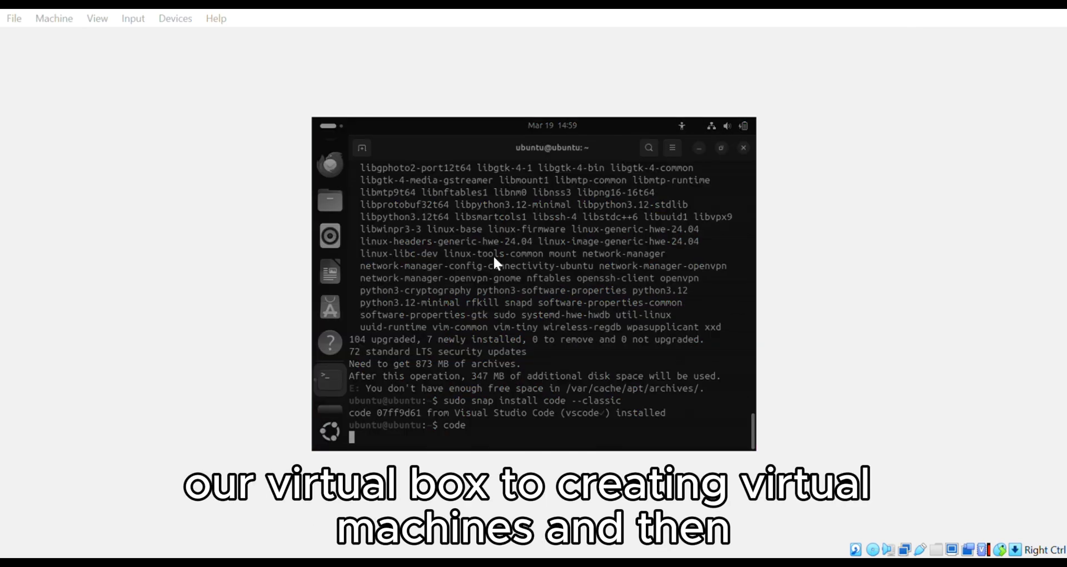
{"action": "left_click", "coordinate": [470, 328]}
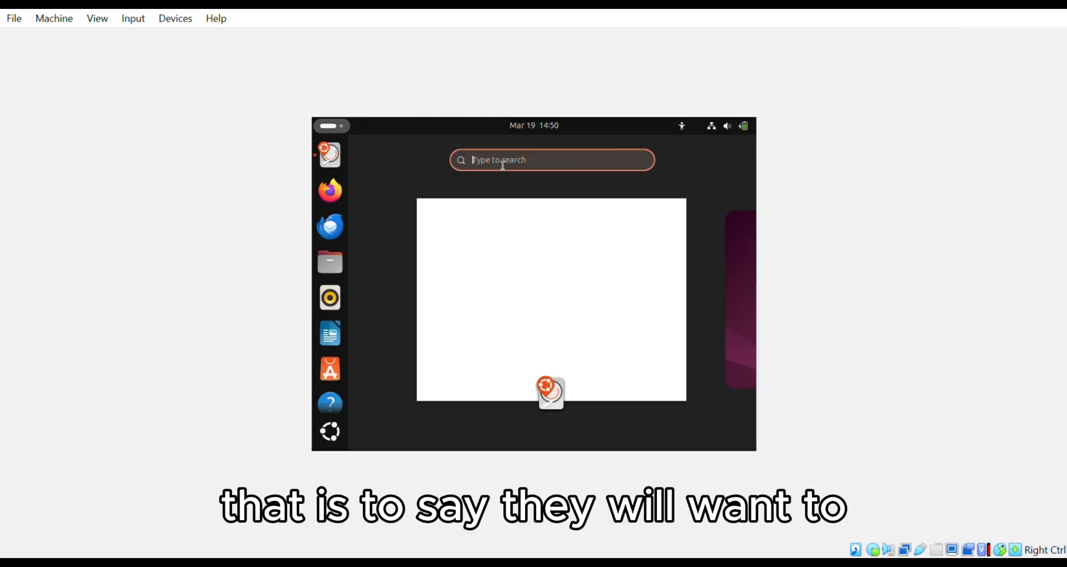
Search the Ubuntu applications for "termi" and open Terminal.
{"action": "type", "text": "ter"}
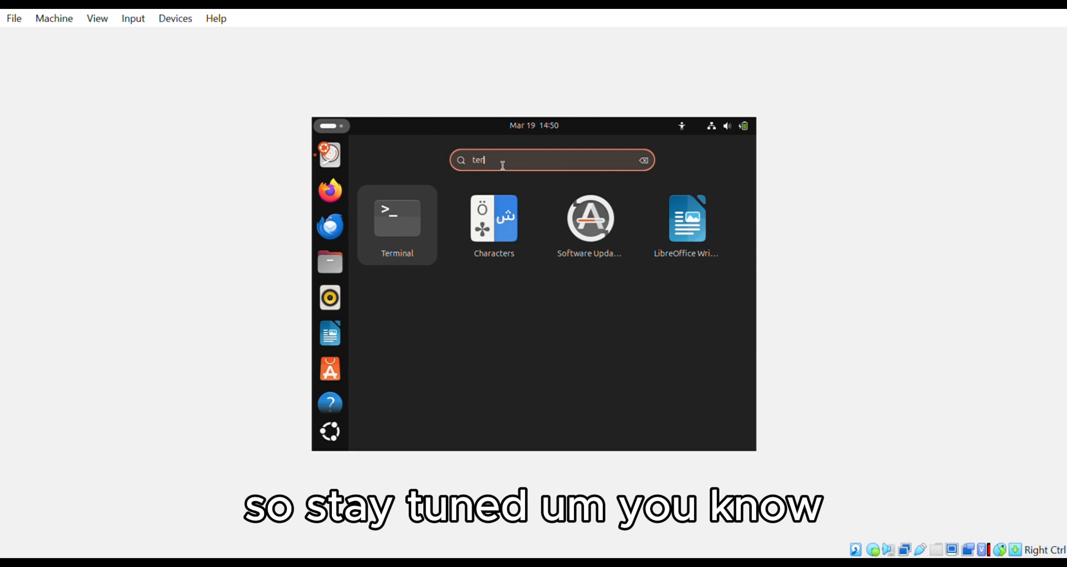
{"action": "type", "text": "mib"}
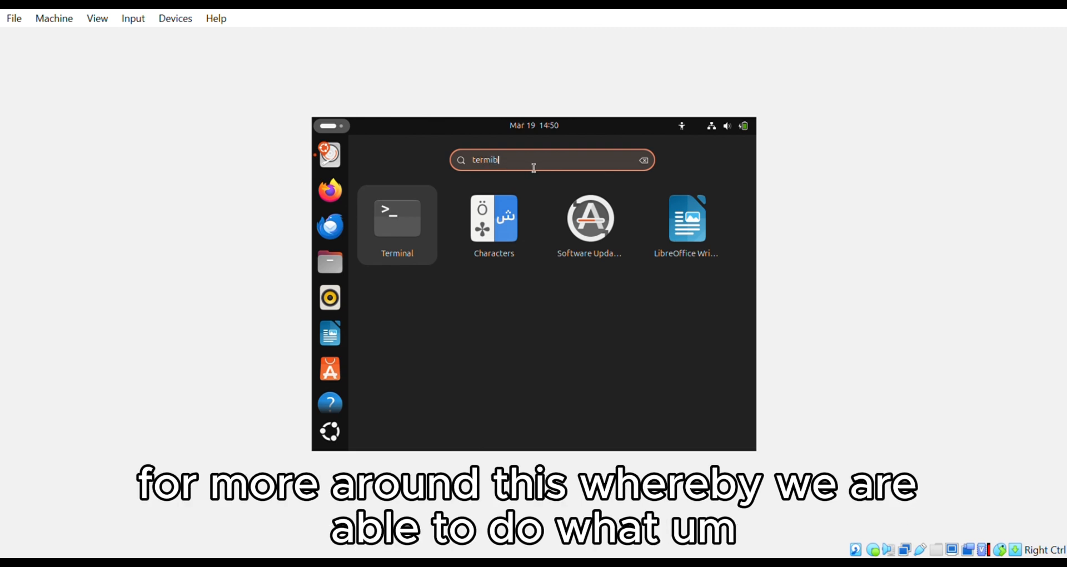
{"action": "key", "text": "BackSpace"}
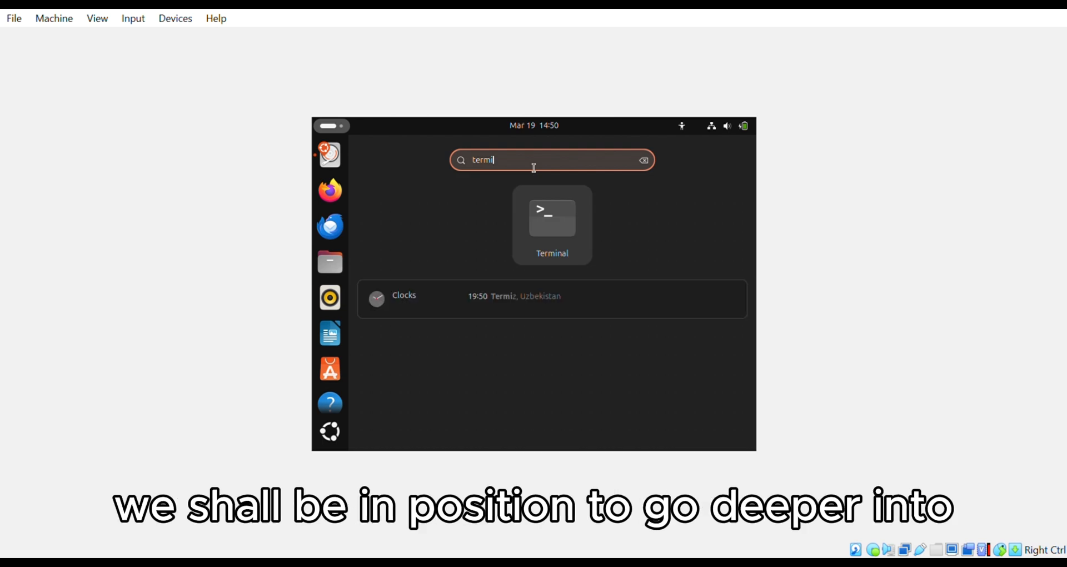
{"action": "left_click", "coordinate": [556, 225]}
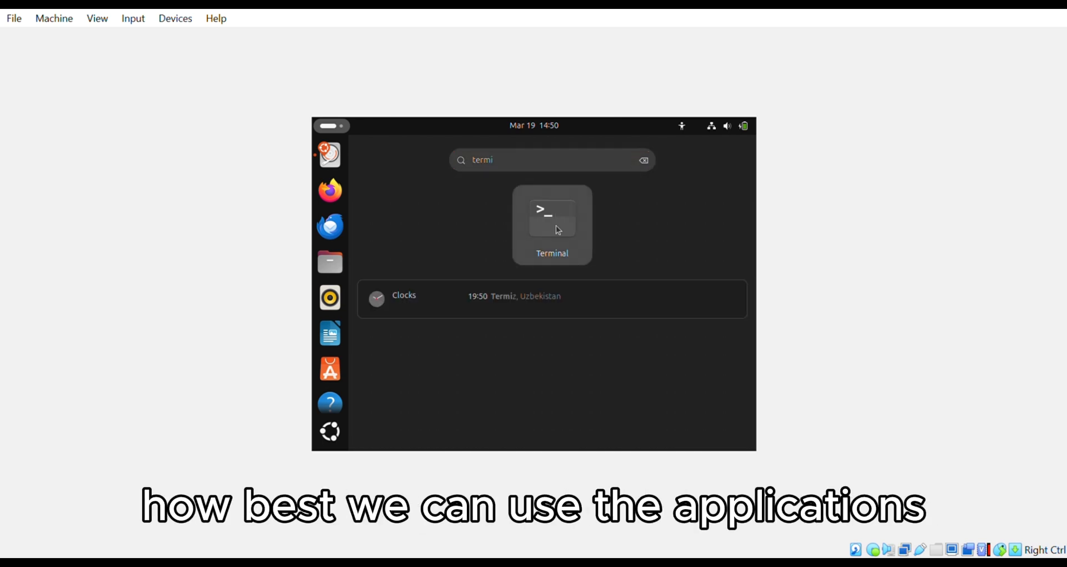